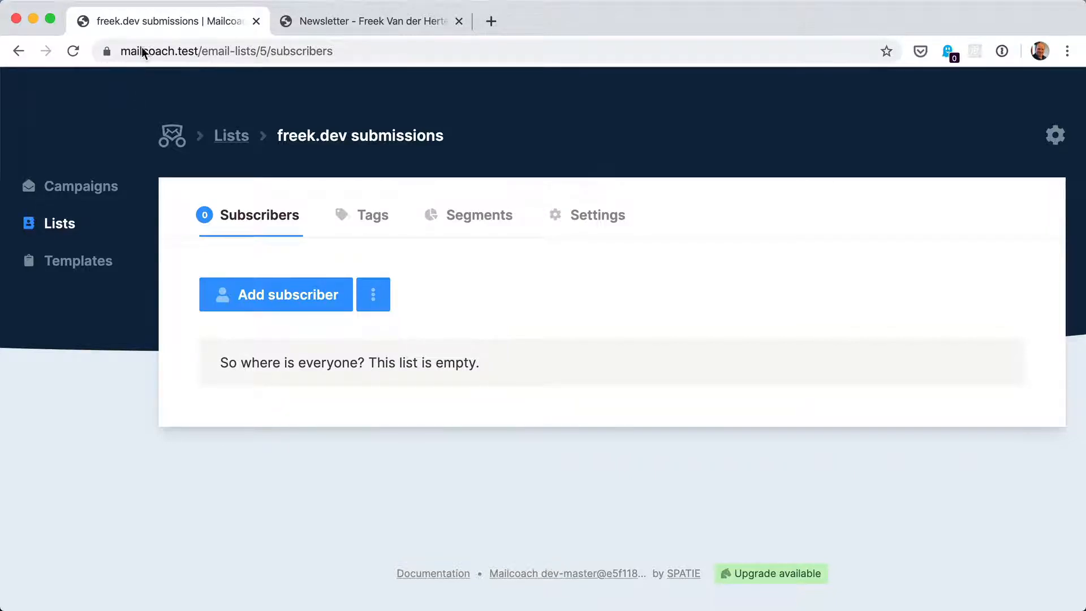
Compare the newsletter page's subscribe form with its Blade form template in the code editor
click(353, 23)
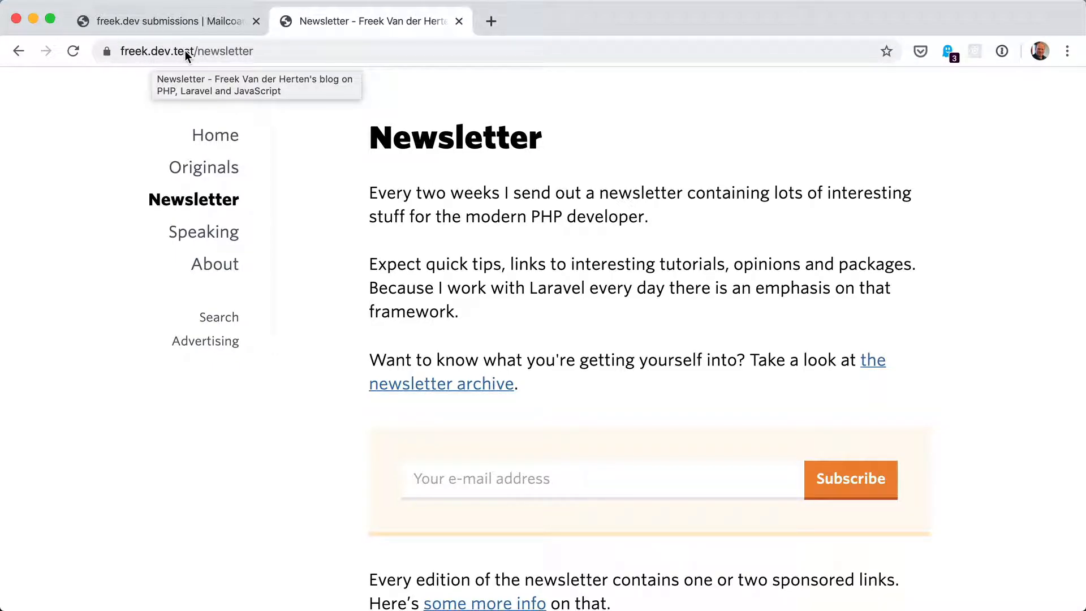
mouse_move(481, 609)
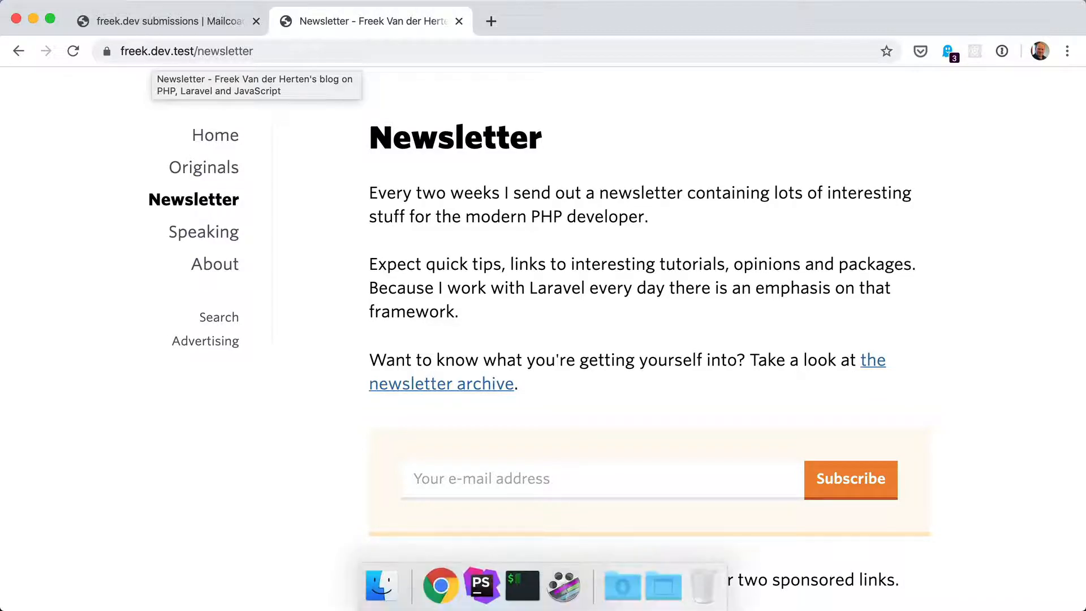
click(480, 595)
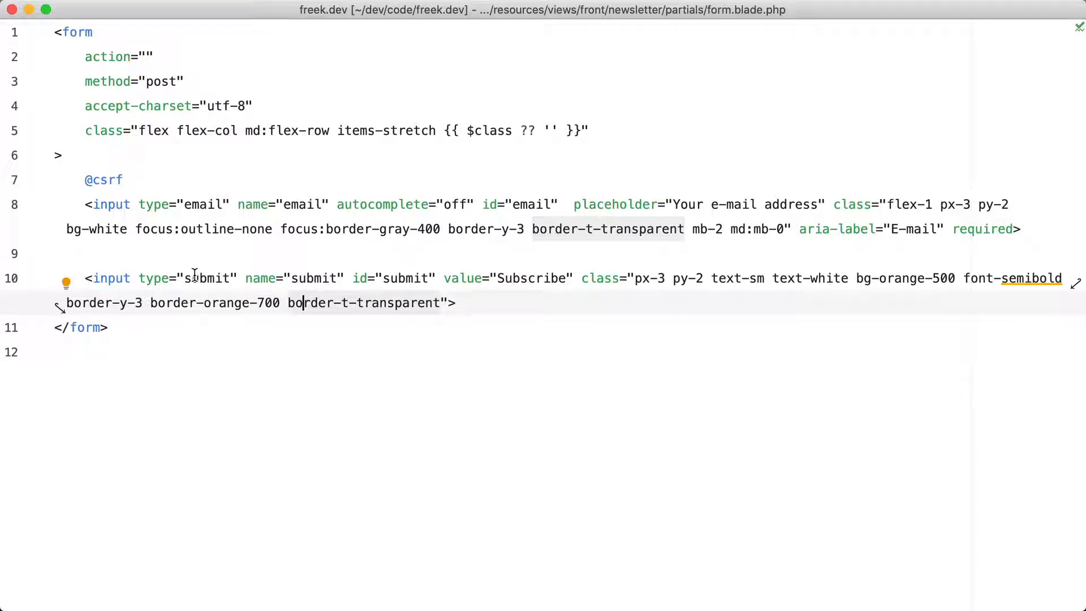
click(119, 57)
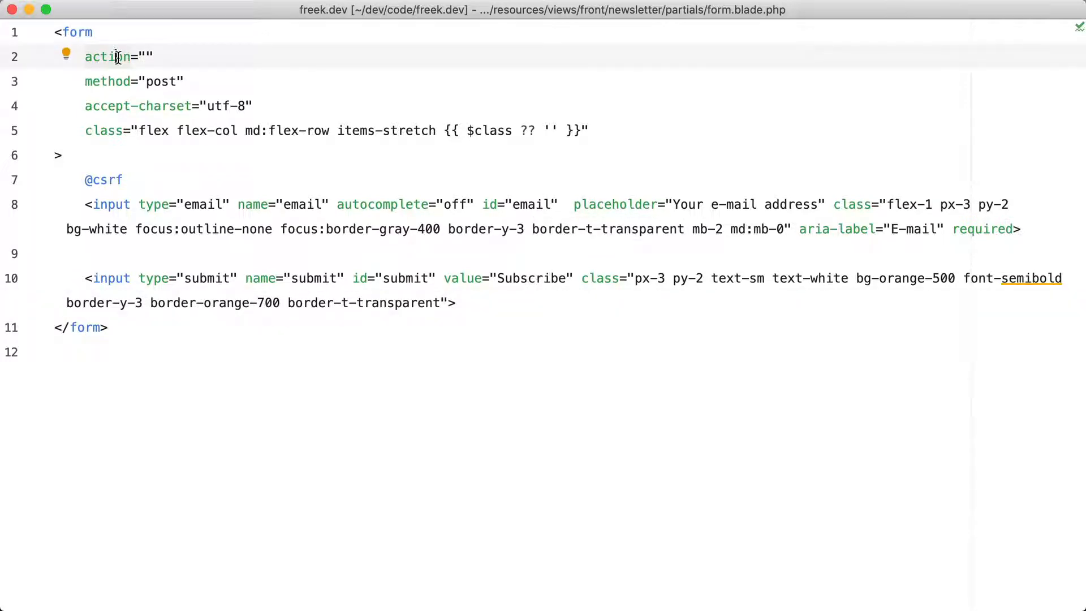
key(super+Tab)
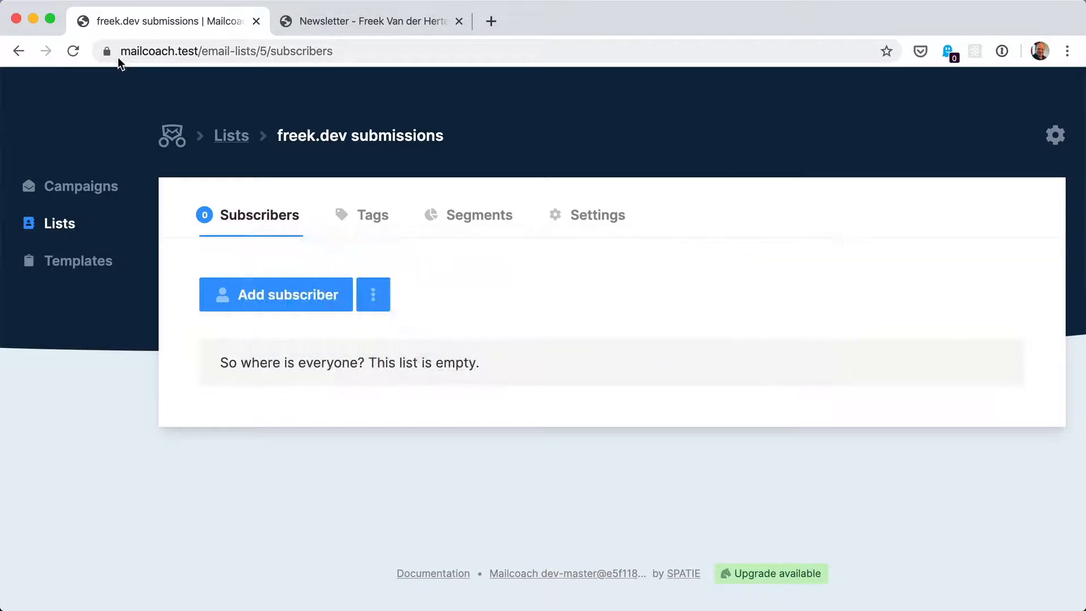
Enable Allow POST from an external form in the email list's subscription settings
click(581, 224)
scroll(406, 320, down, 7)
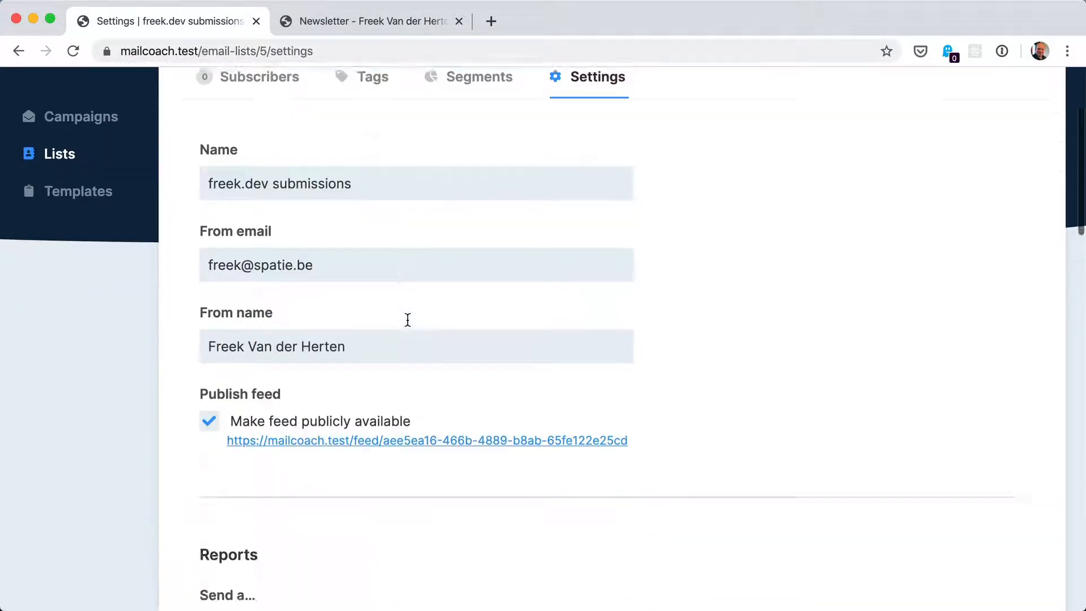
scroll(407, 320, down, 6)
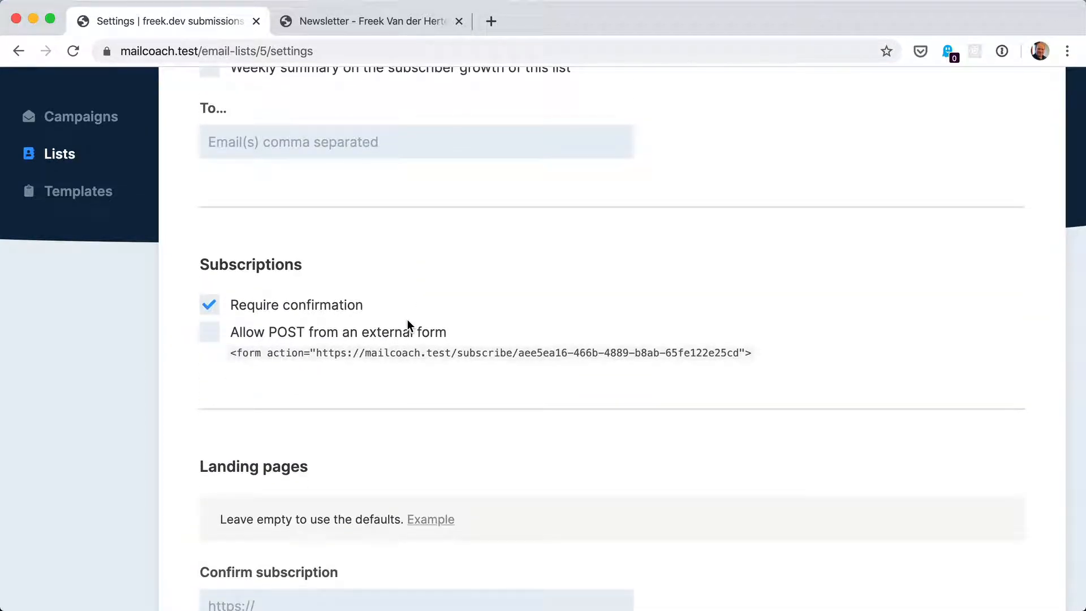
click(207, 333)
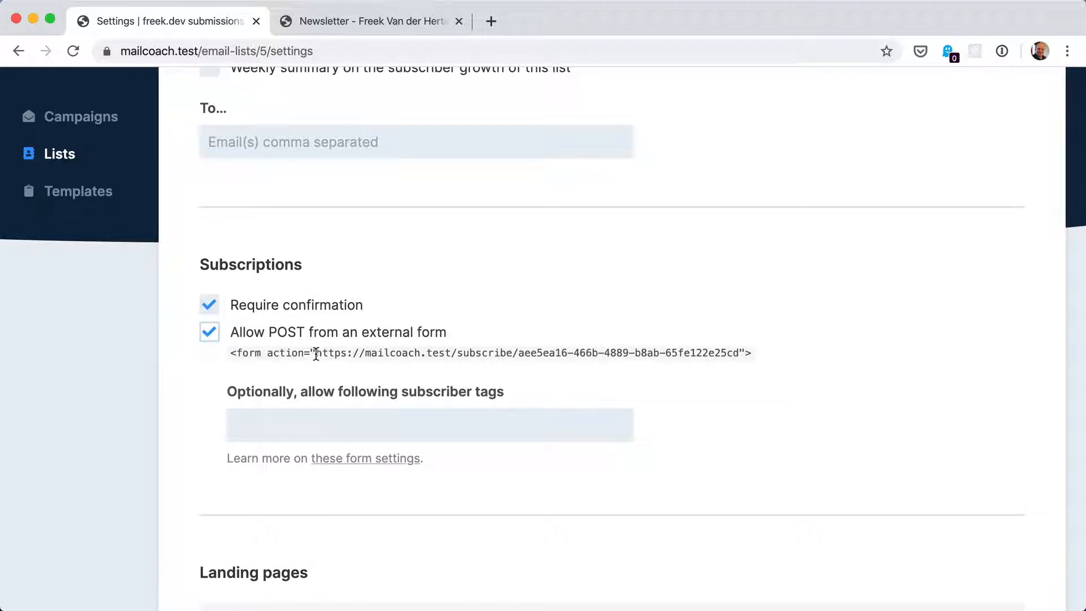
Copy the external form's subscribe action URL and save the list settings
drag(316, 354, 737, 356)
key(super+c)
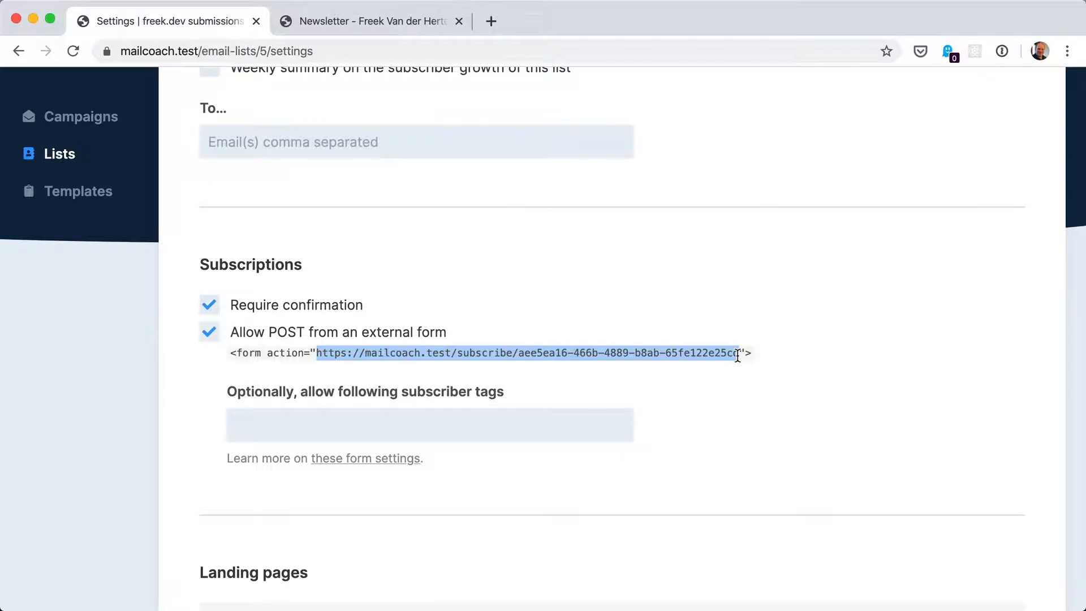
scroll(737, 356, down, 15)
click(237, 457)
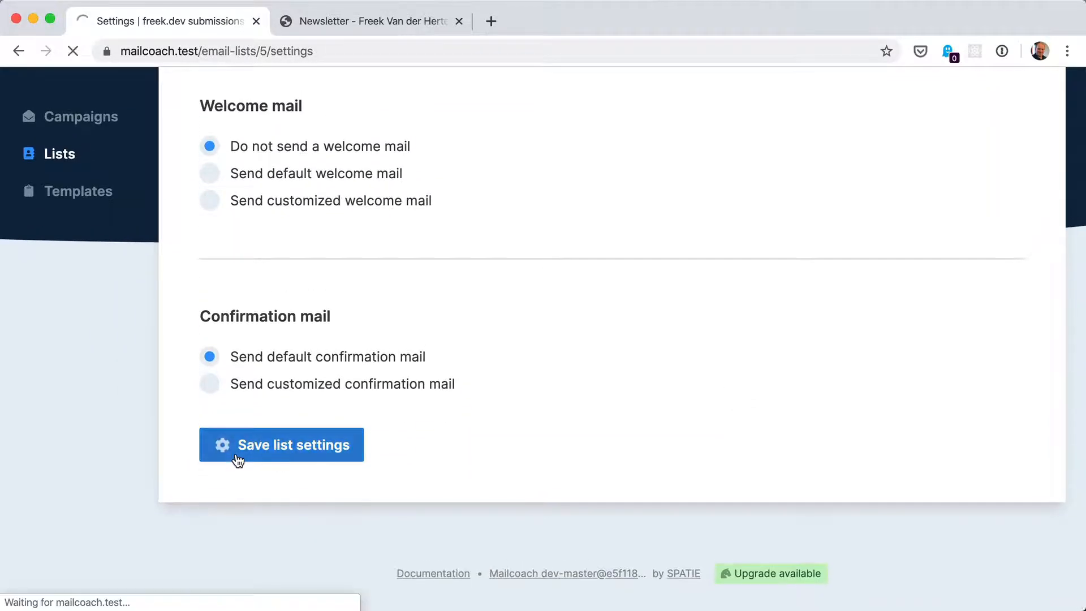
Paste the subscribe URL into the form template's action attribute
key(super+Tab)
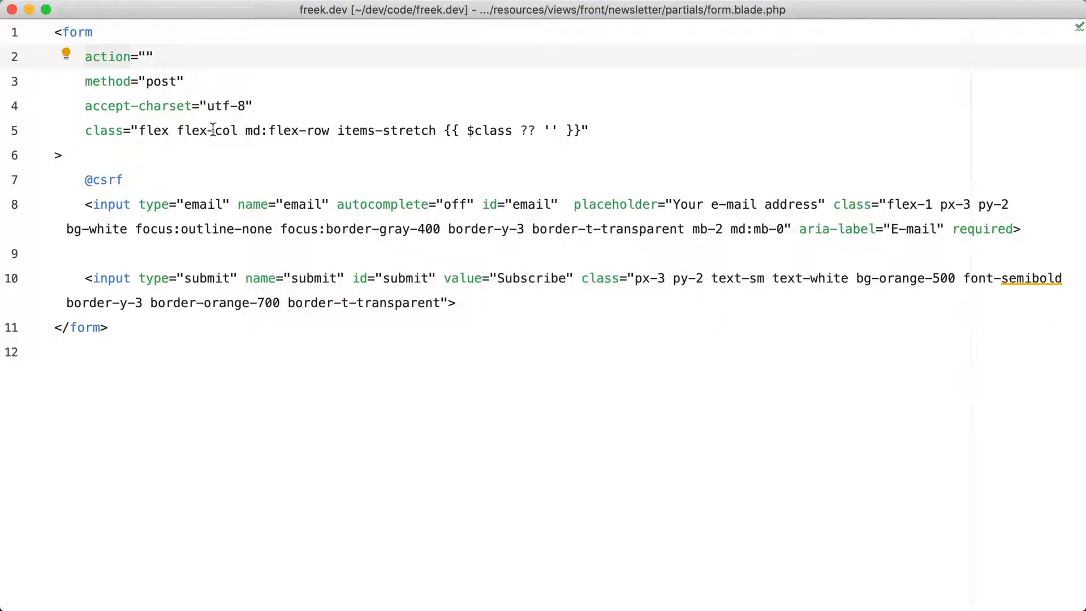
click(148, 56)
key(super+v)
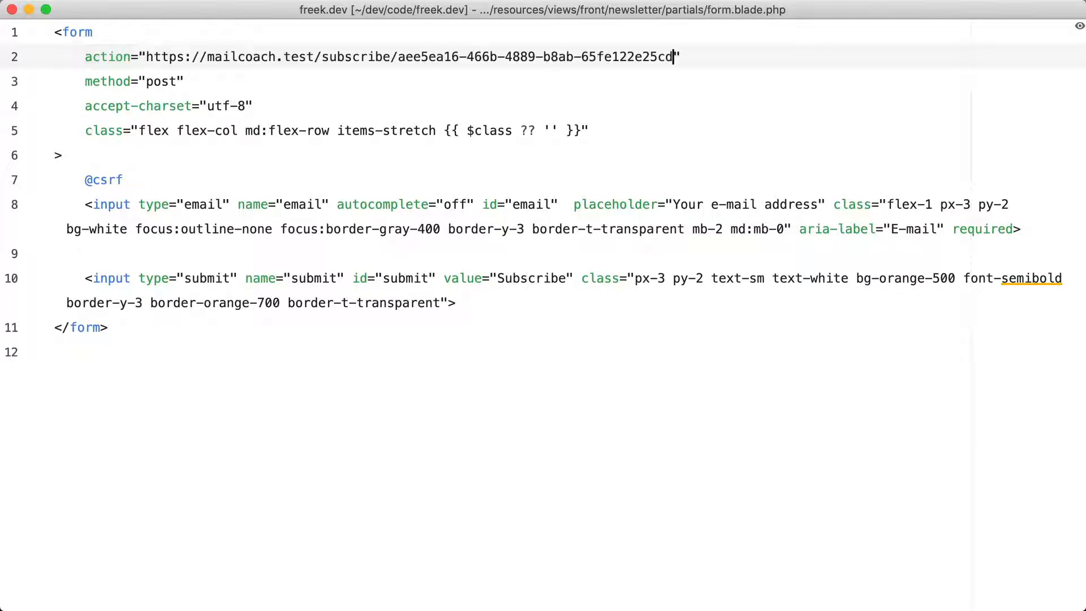
Submit the newsletter page's subscribe form with a test e-mail address
key(super+Tab)
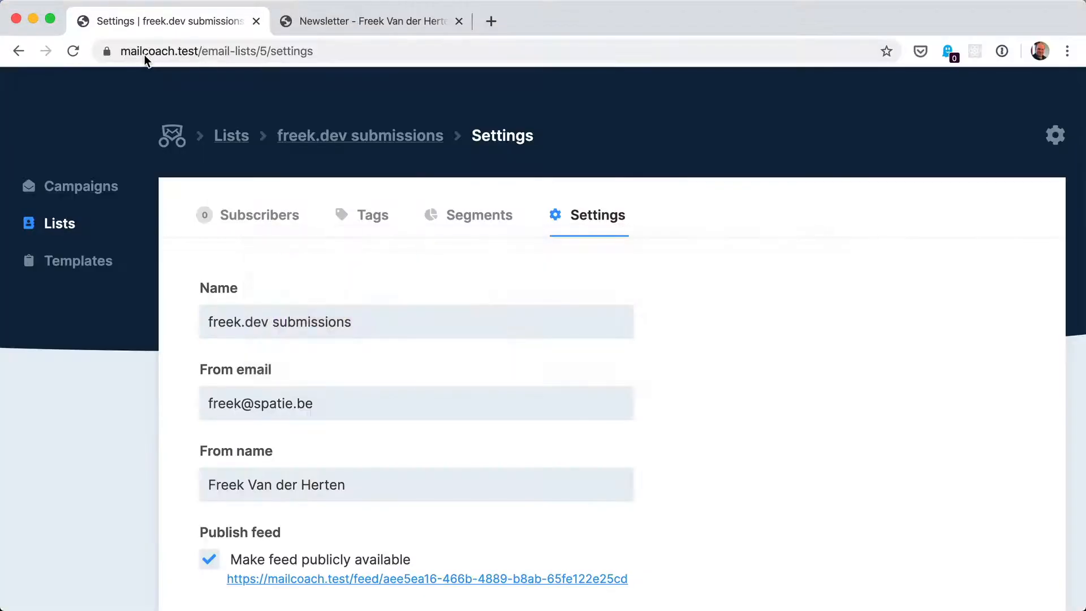
click(330, 17)
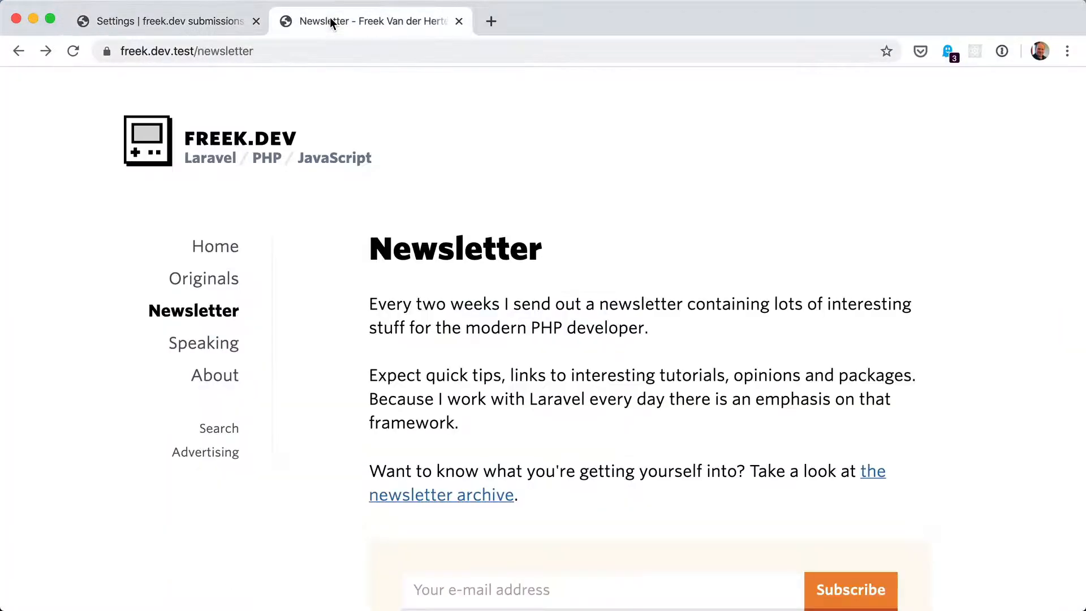
scroll(354, 206, down, 5)
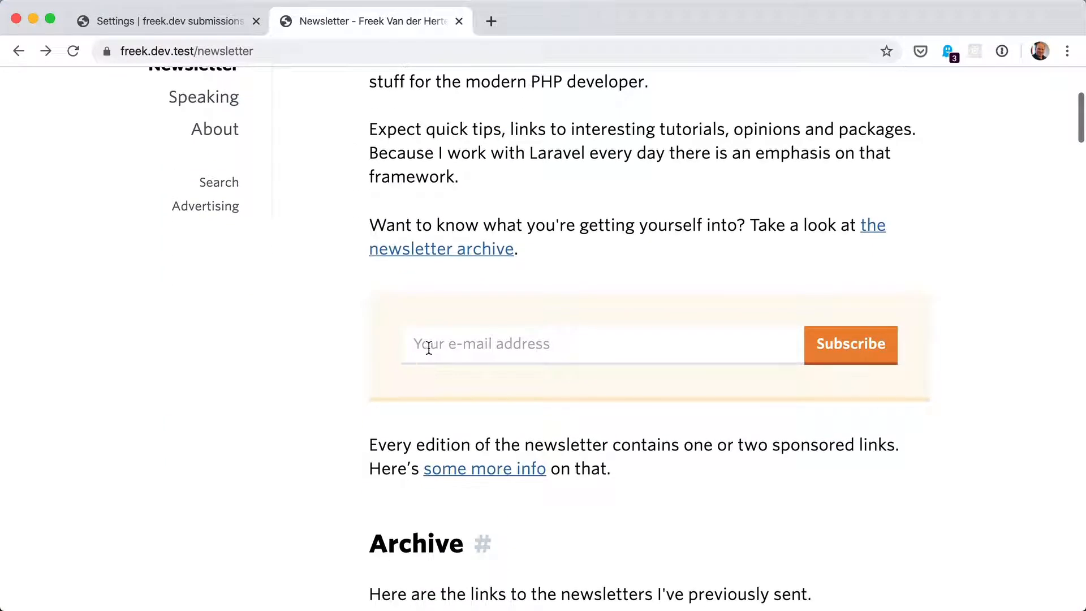
click(428, 346)
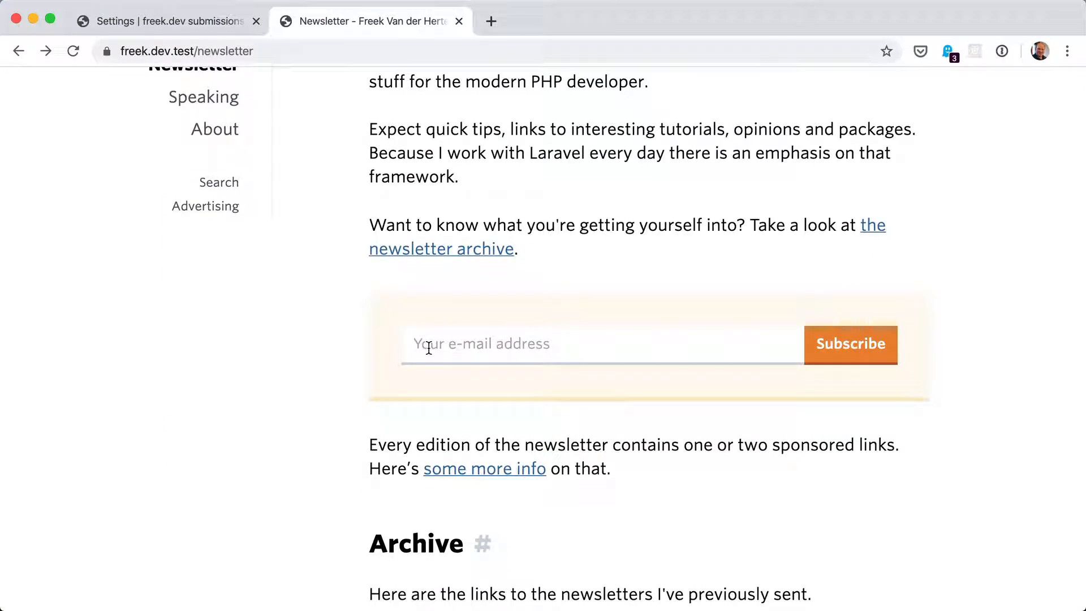
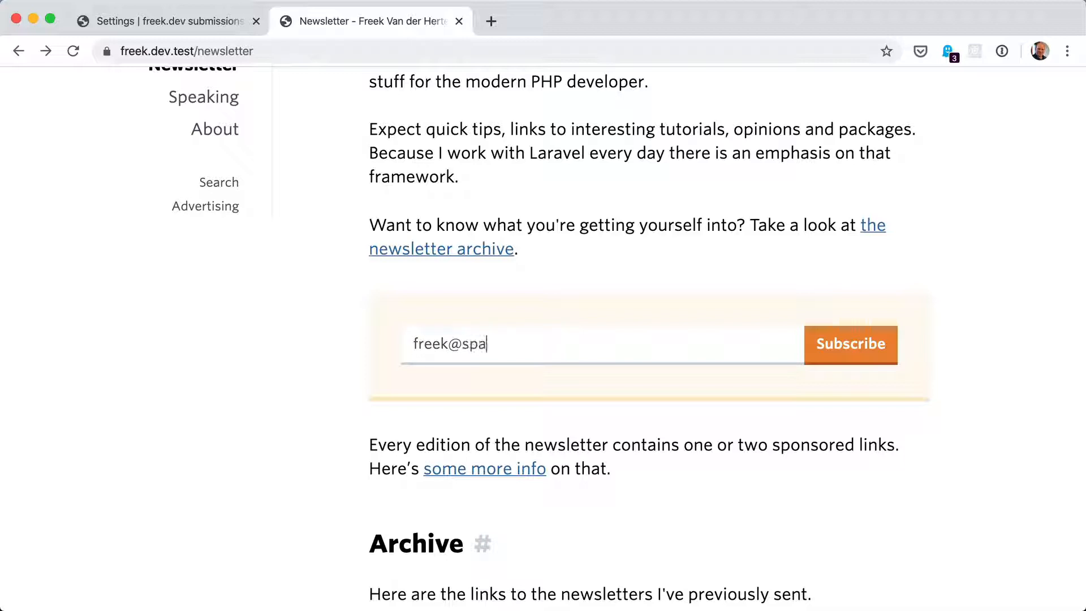
click(847, 350)
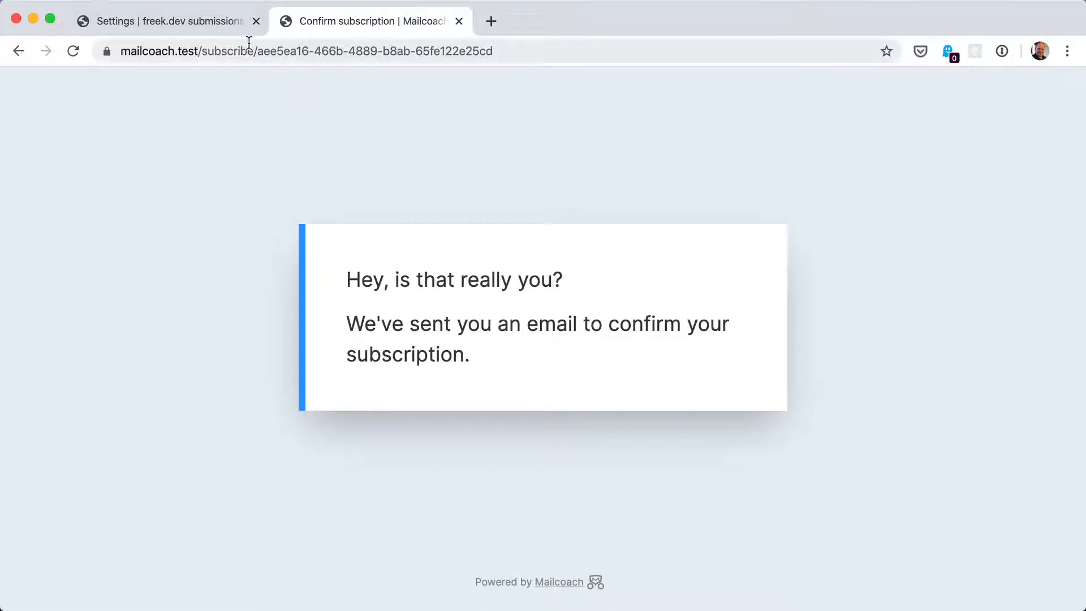
Review the freek.dev submissions list's subscribers for the new signup
click(186, 18)
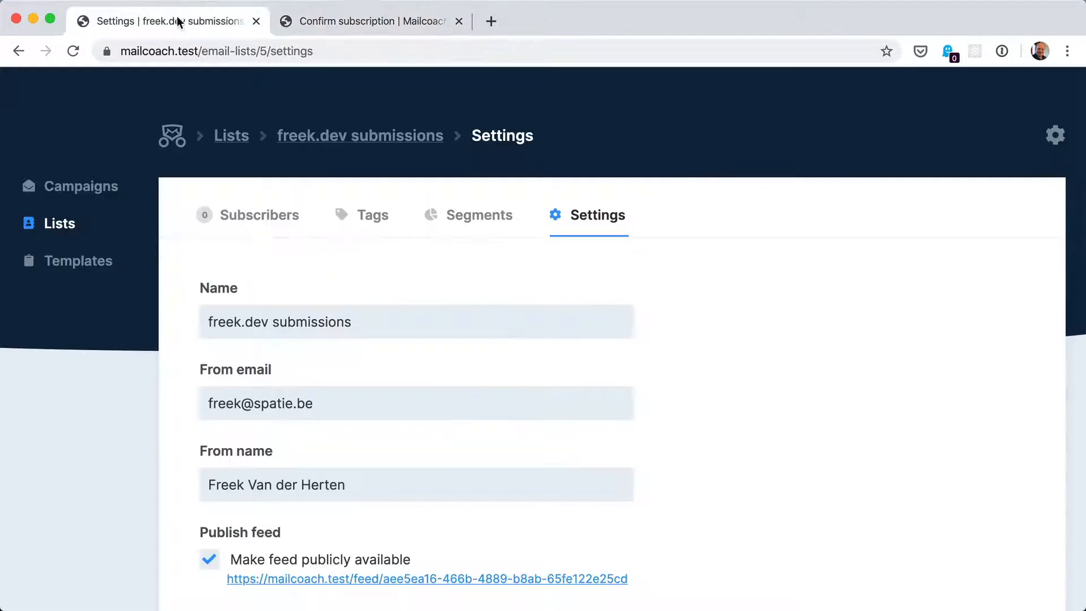
click(229, 222)
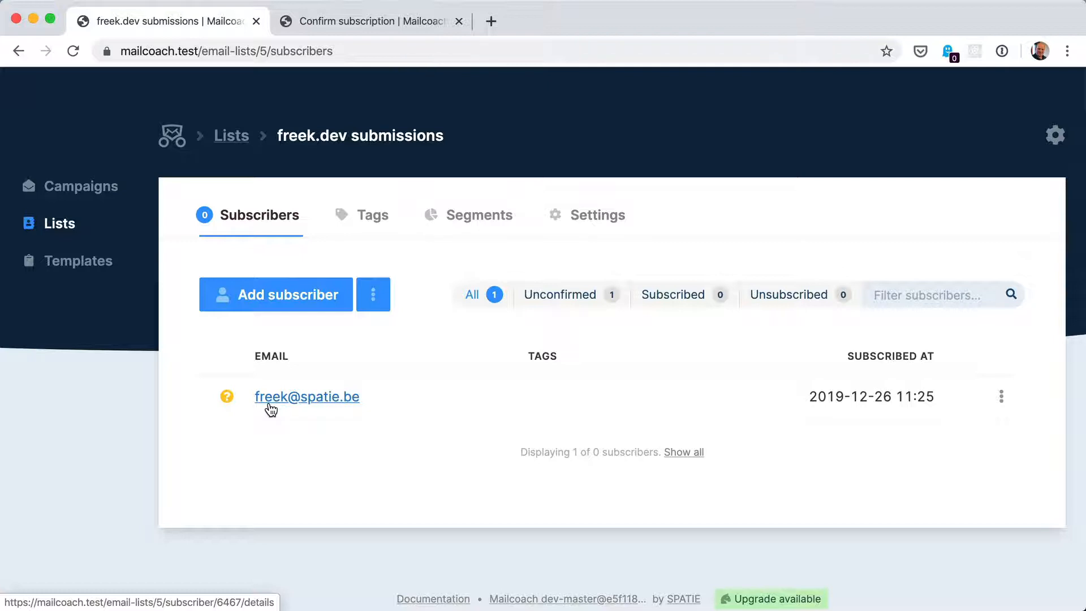
click(361, 20)
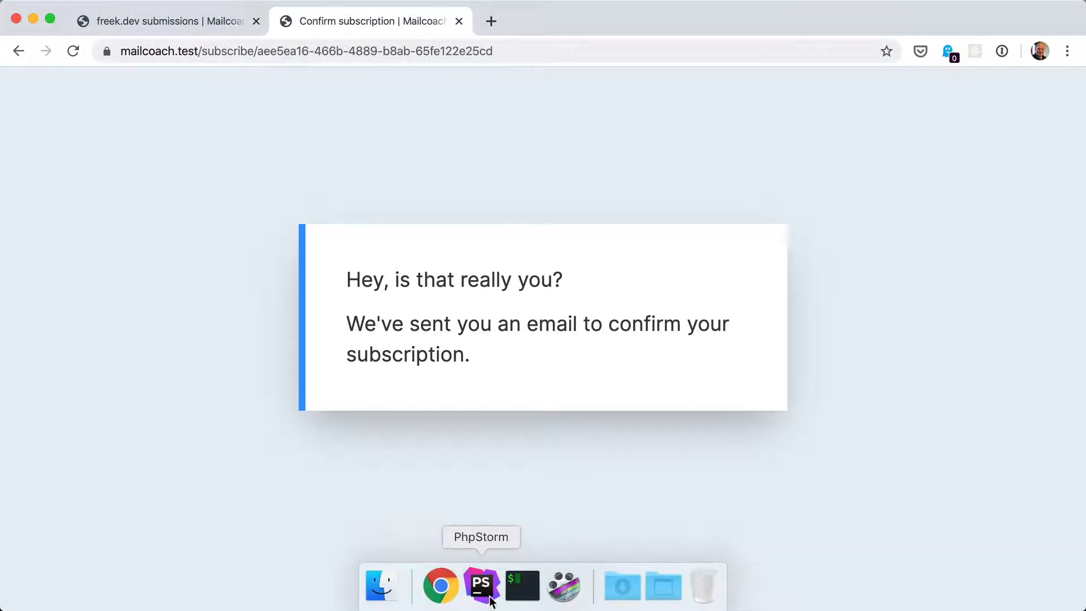
Add a hidden input named redirect_after_subscription_pending below the submit button in the form template
click(481, 585)
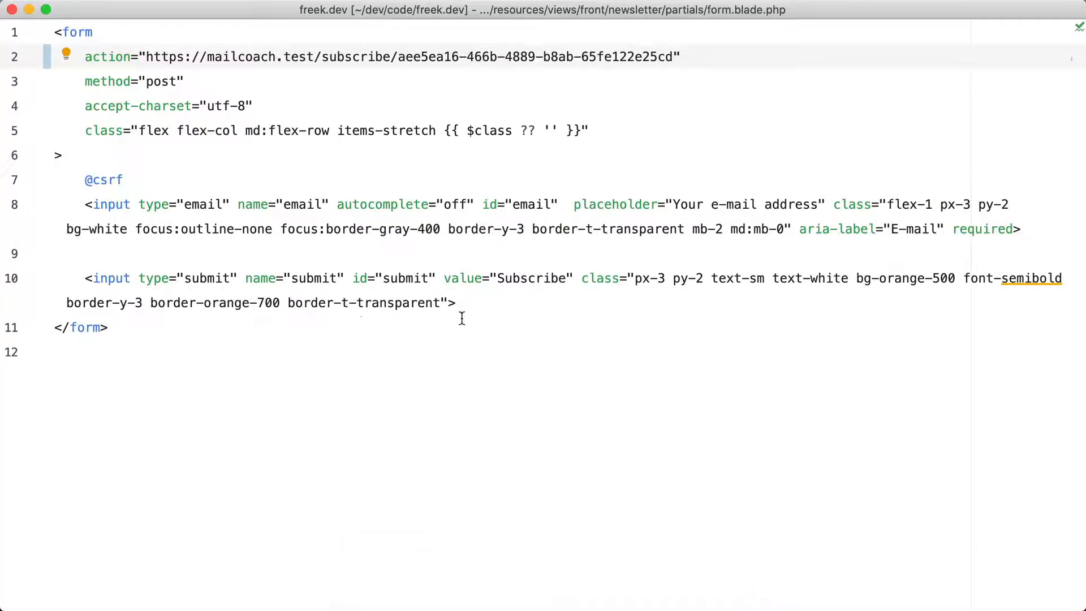
click(487, 307)
key(Return)
key(Return)
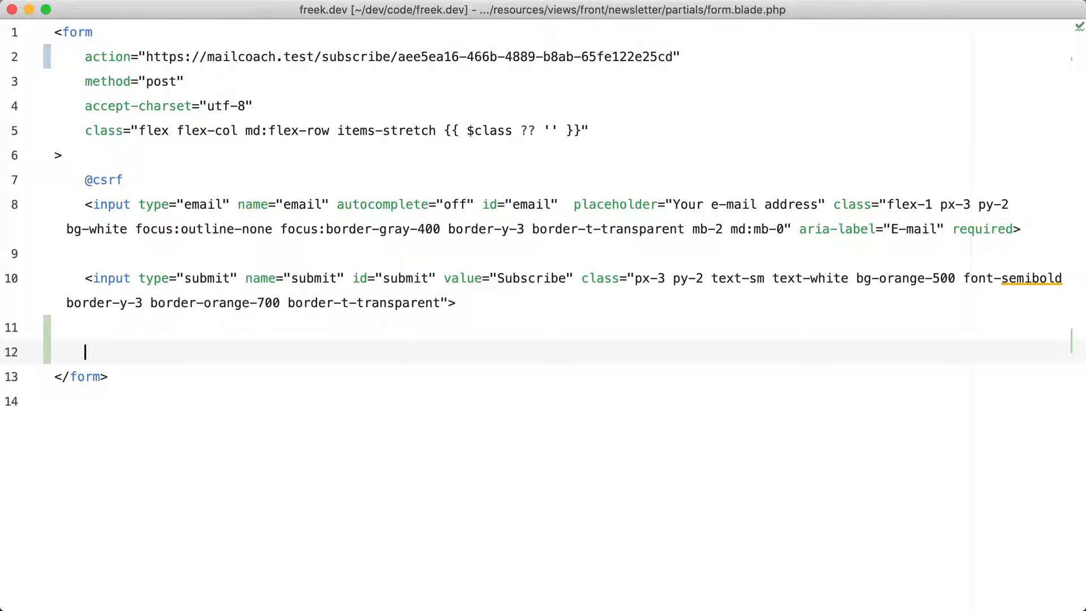
text(<input type)
key(Return)
text(hidde")
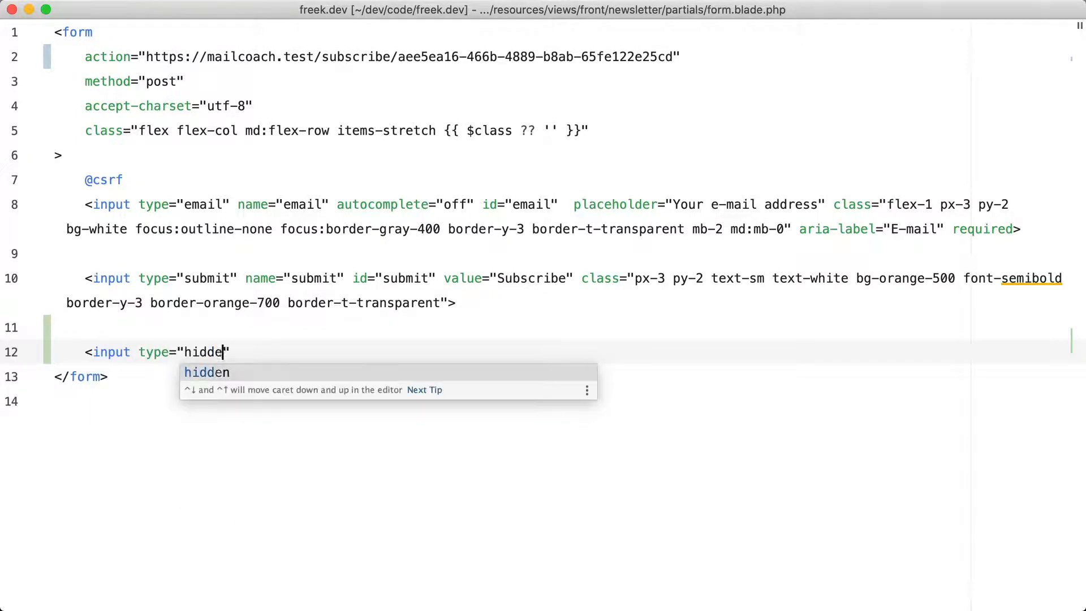
key(Return)
key(Right)
text(name)
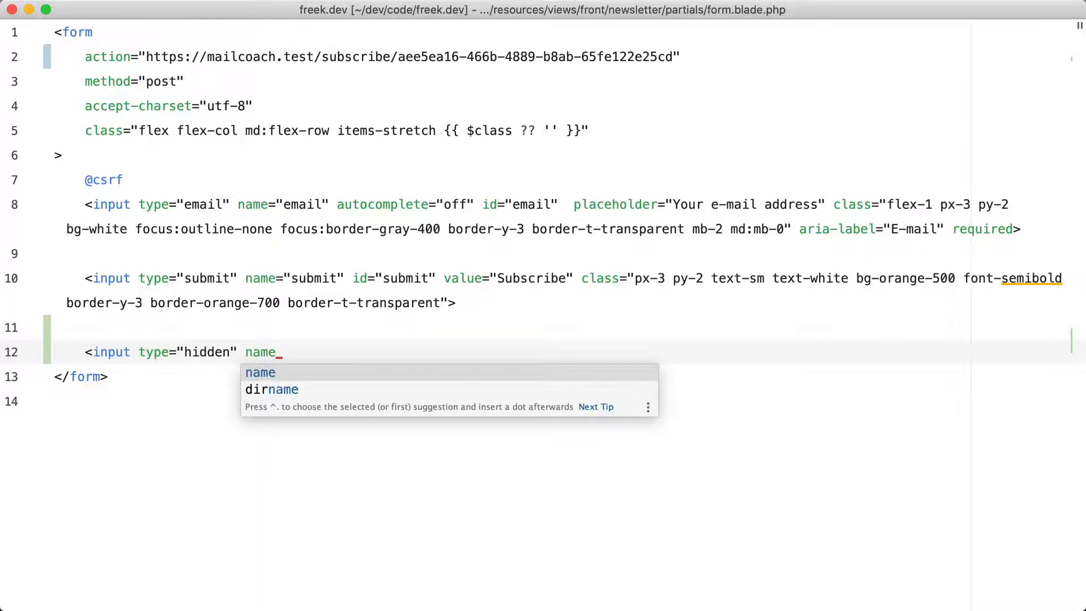
key(Return)
text(redirect_after_subscription_pending)
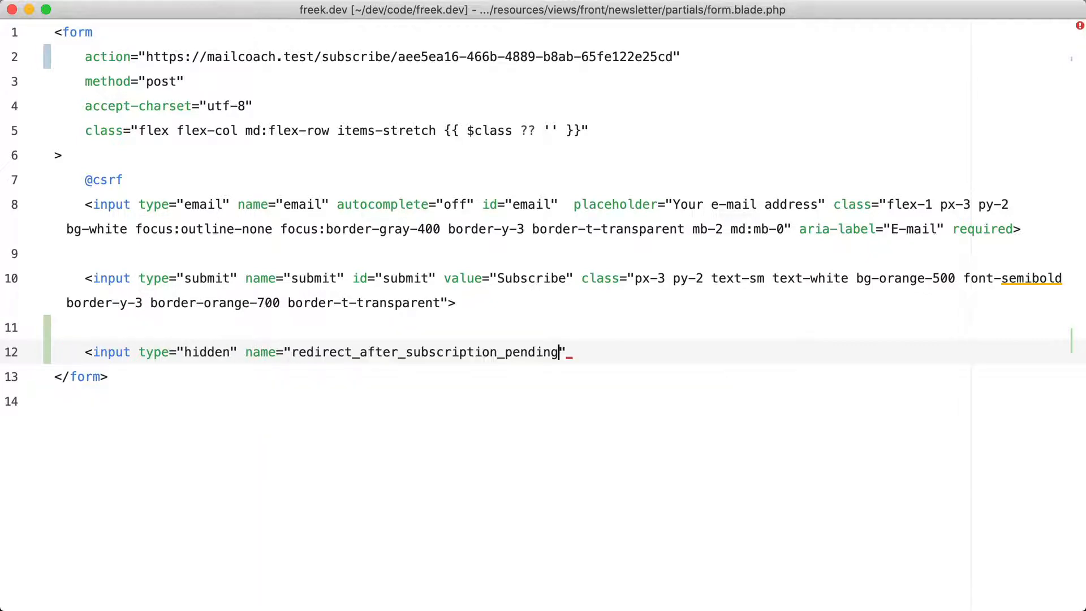
key(Right)
text(valu)
key(Return)
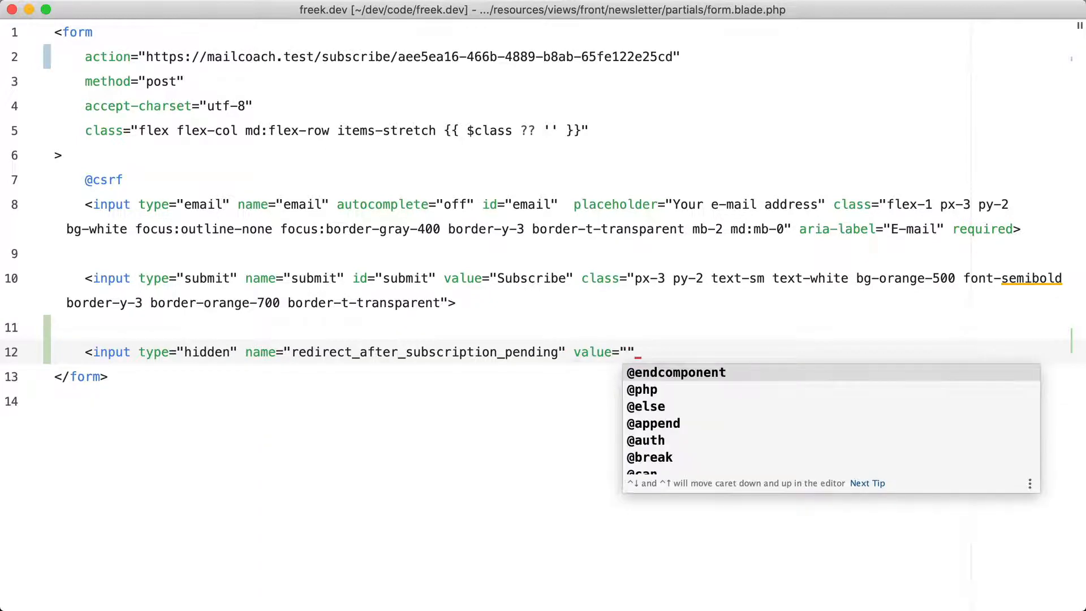
text(https:)
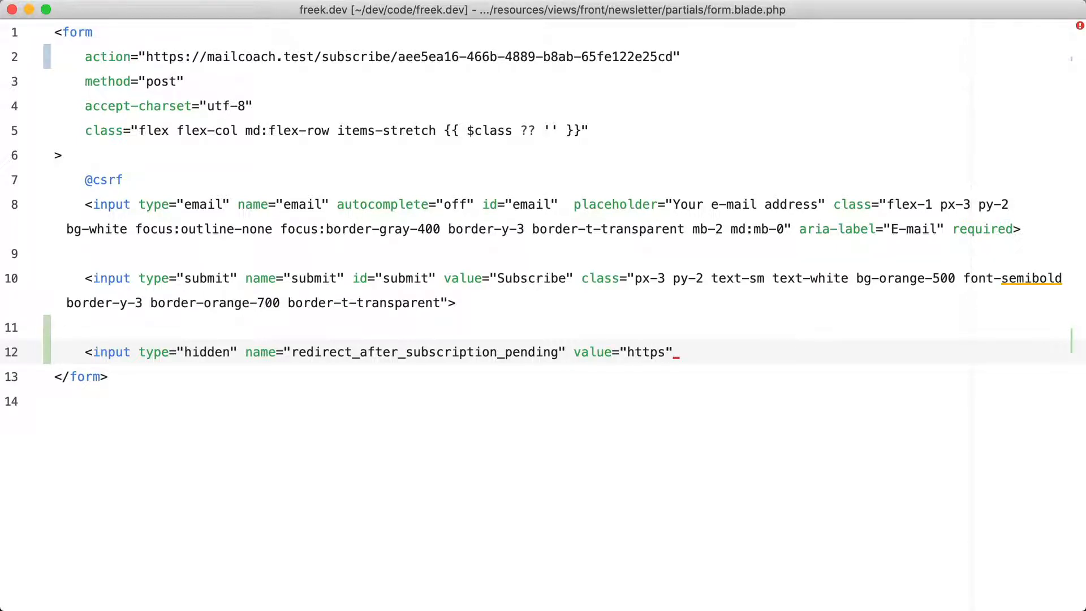
text(//freek.dev)
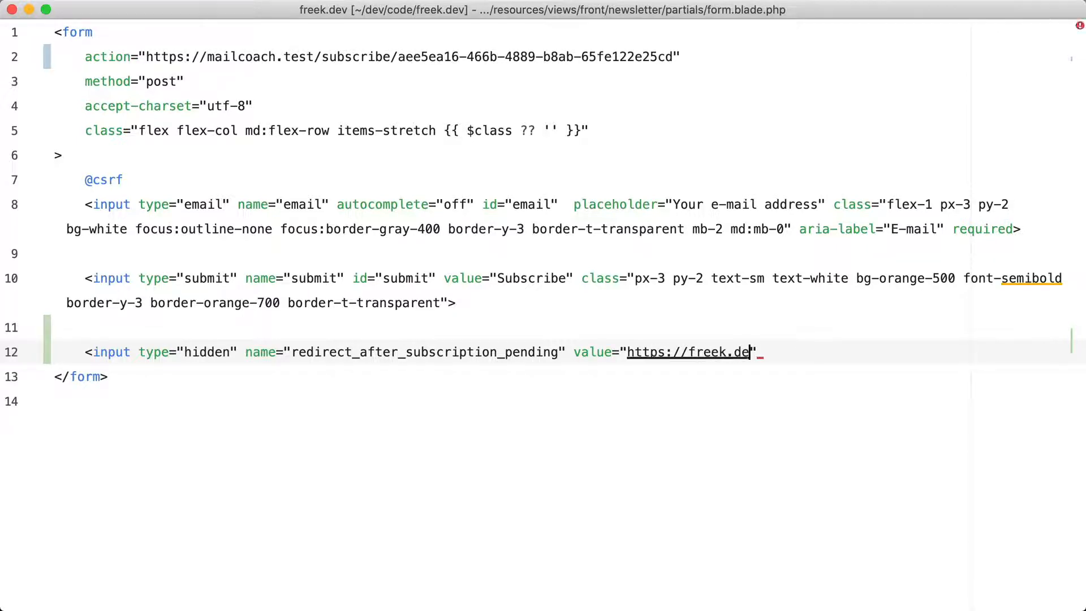
text(.test/conf)
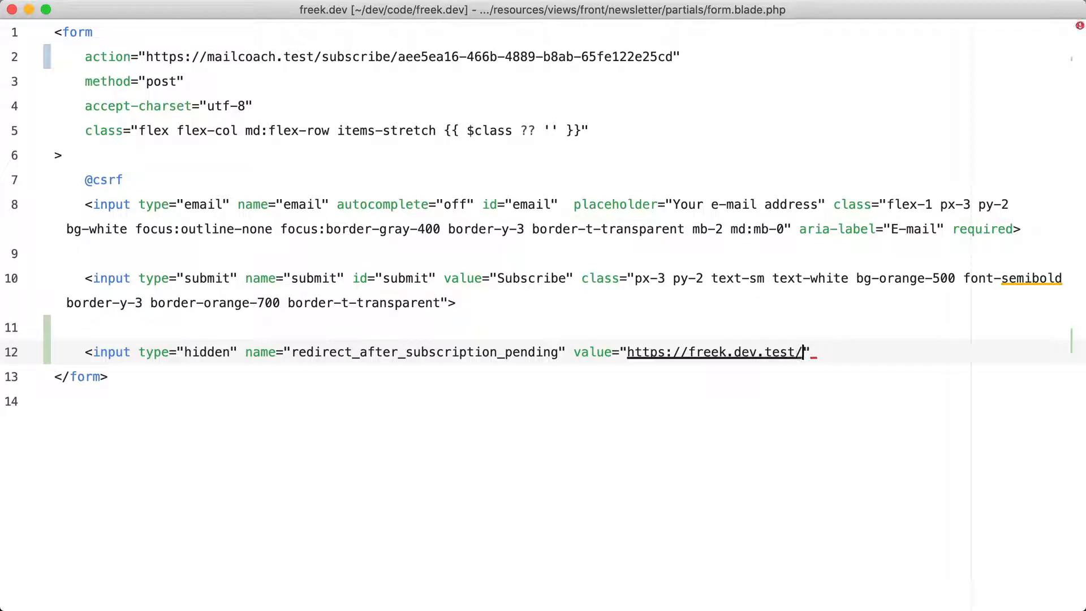
text(irm" />)
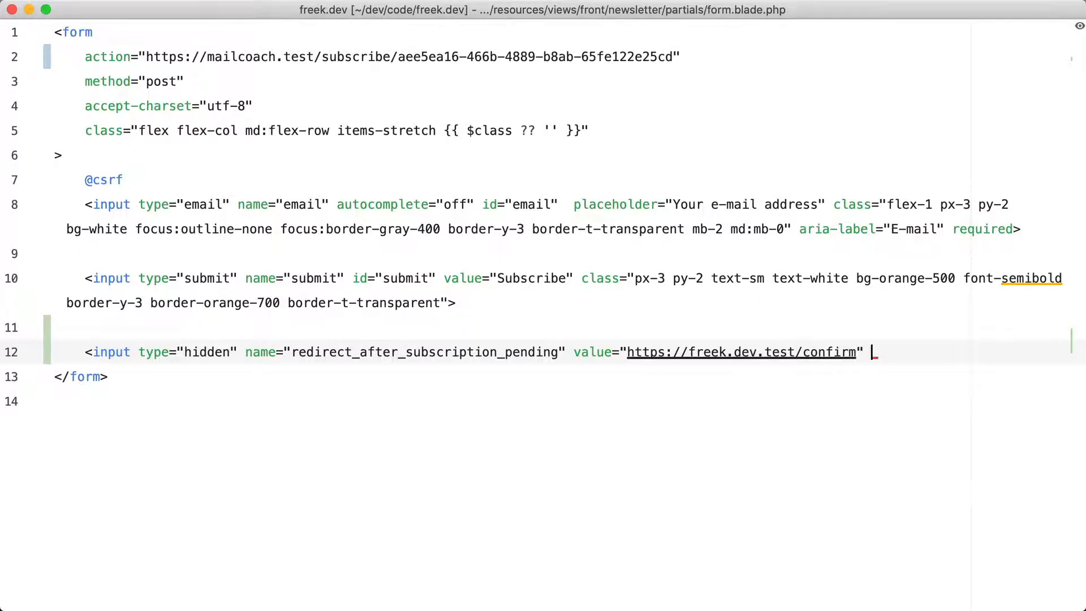
Reload the newsletter page and submit its subscribe form with a new test e-mail address
key(super+Tab)
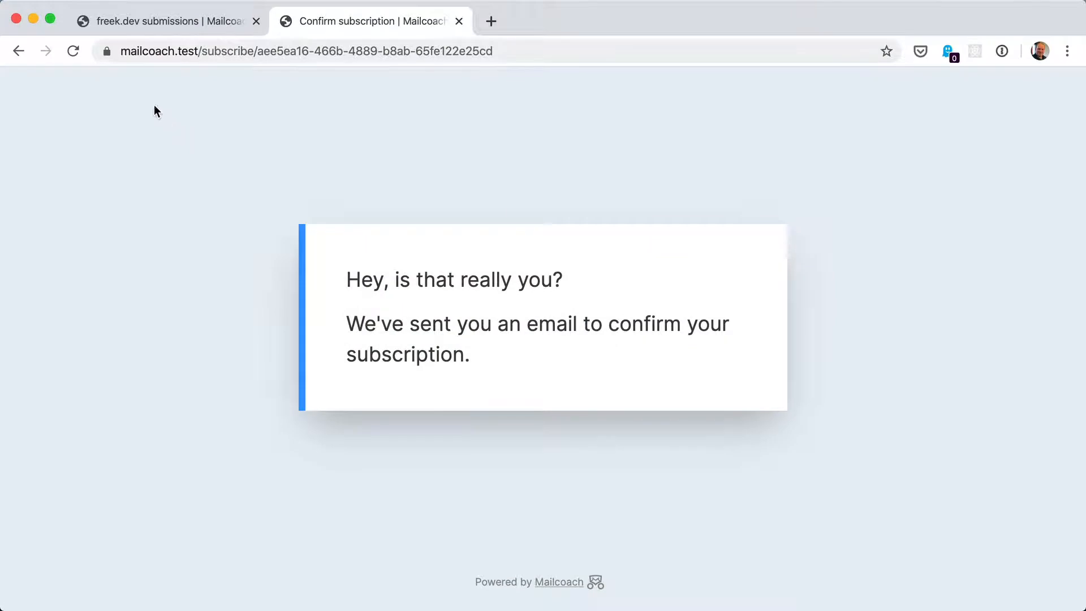
click(17, 51)
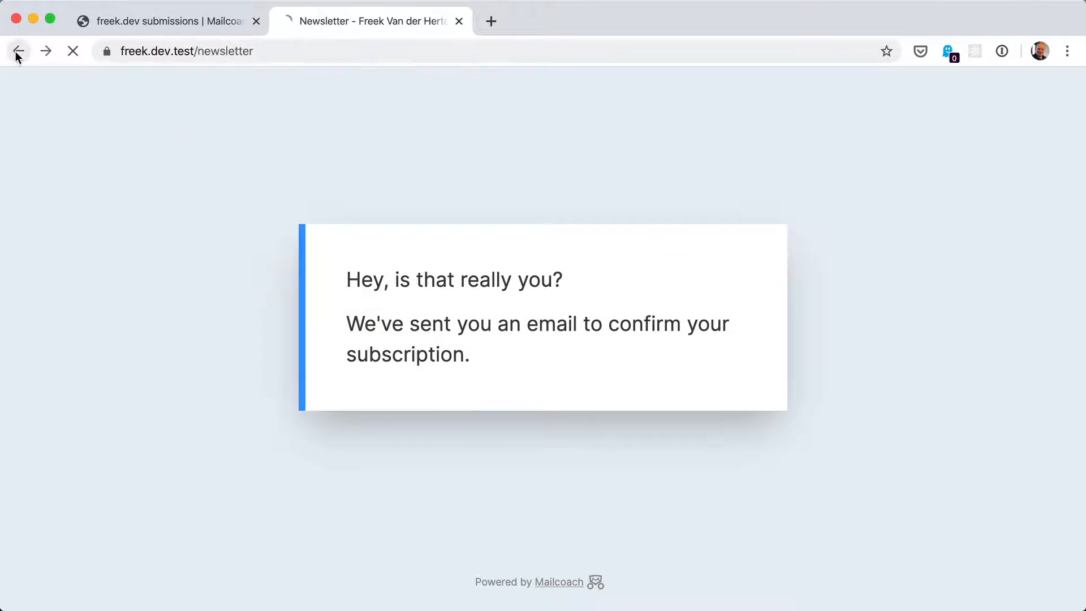
click(73, 51)
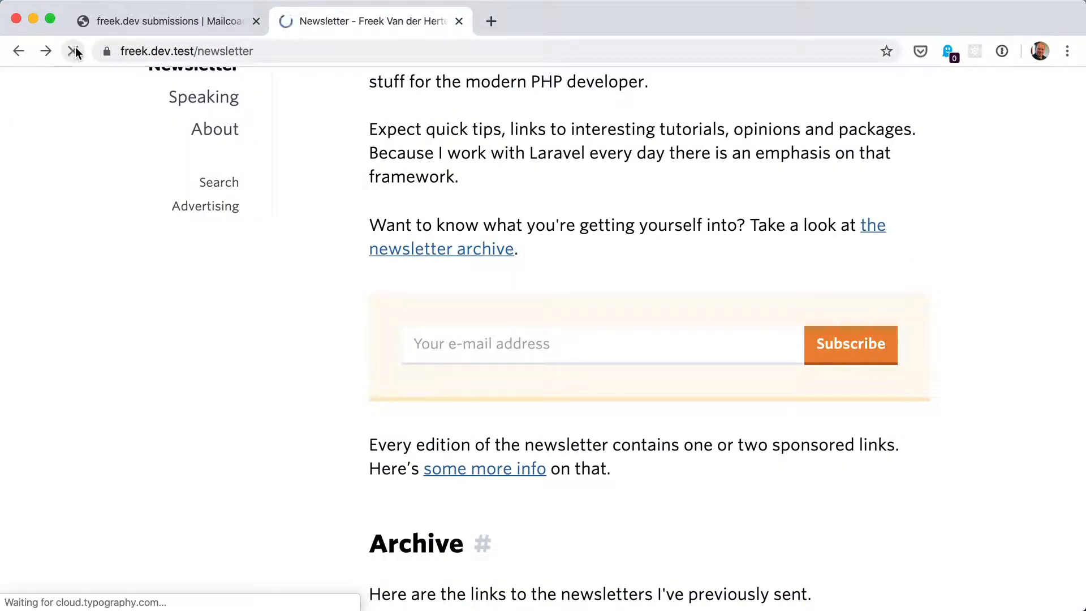
click(431, 329)
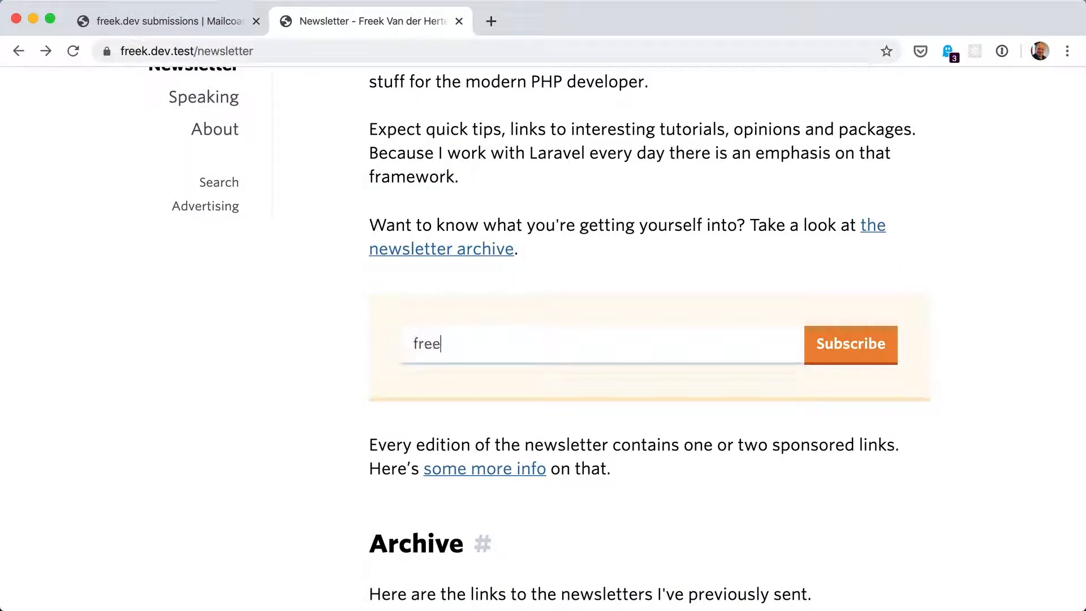
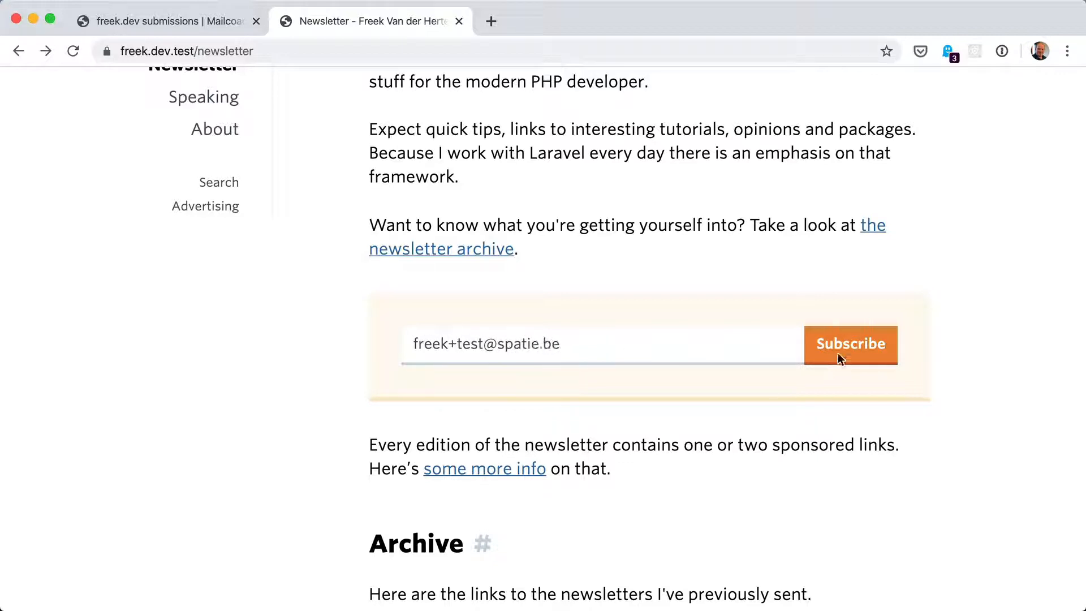
click(852, 345)
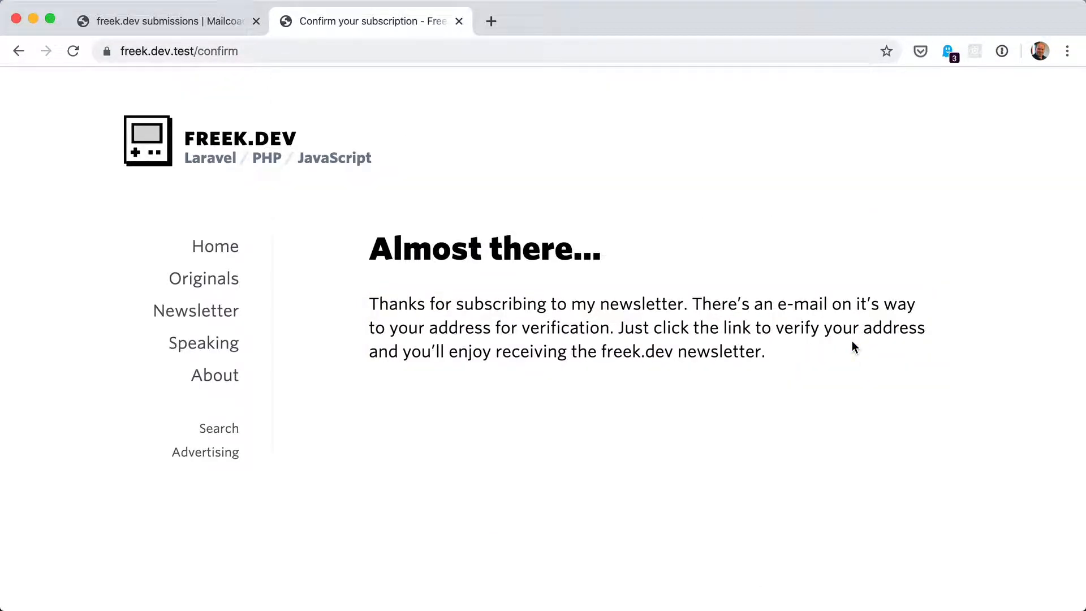
Reload the freek.dev submissions subscribers list to check for the new signup
click(189, 20)
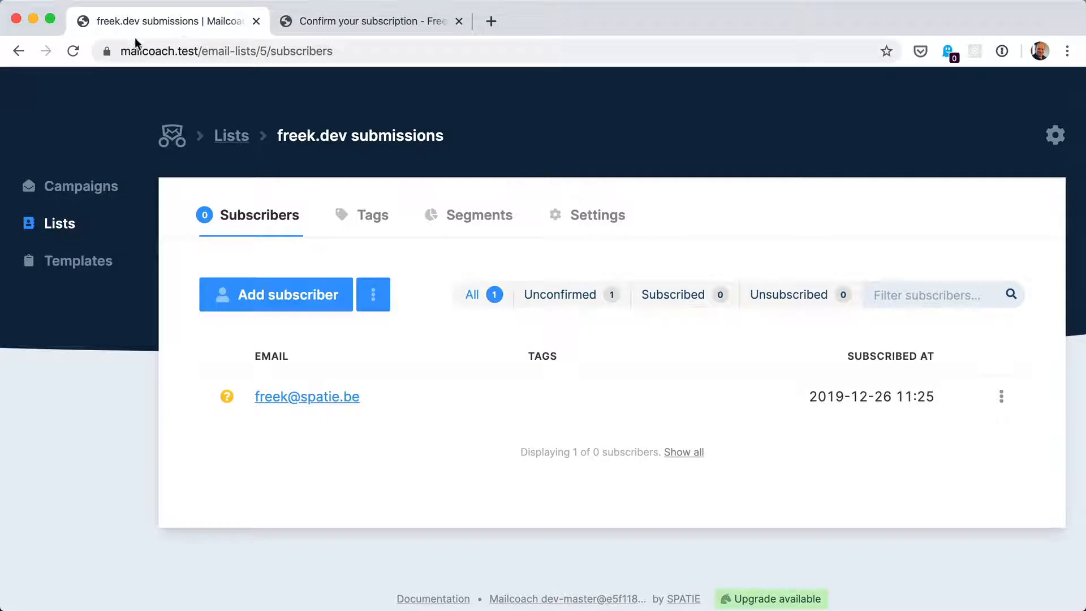
click(73, 51)
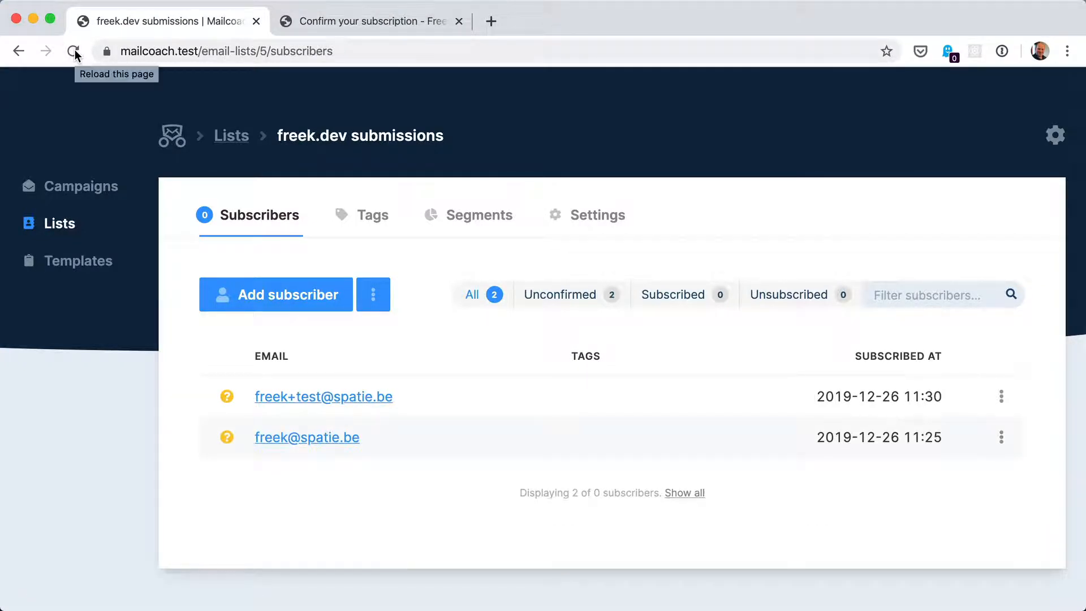
key(super+Tab)
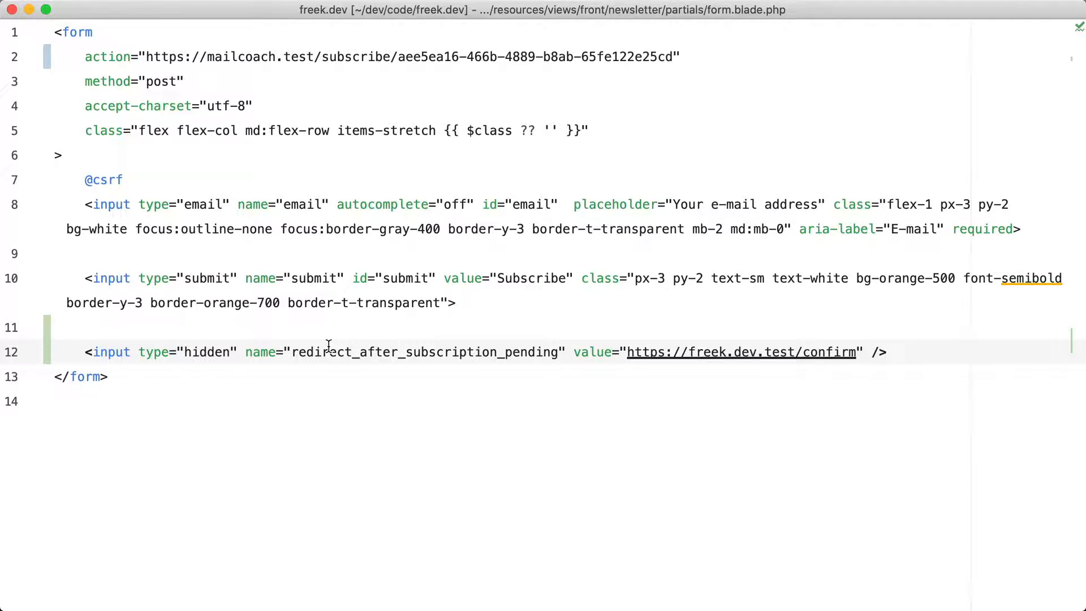
Duplicate the whole form below the original and add the mt-8 class to the copy's class list
key(super+a)
key(super+c)
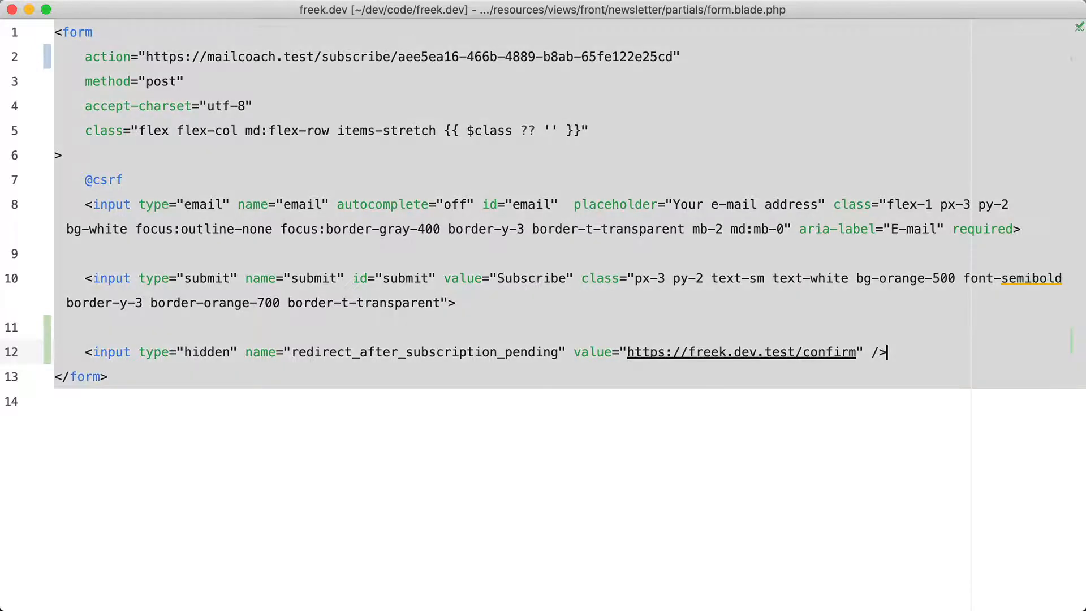
click(257, 429)
key(Return)
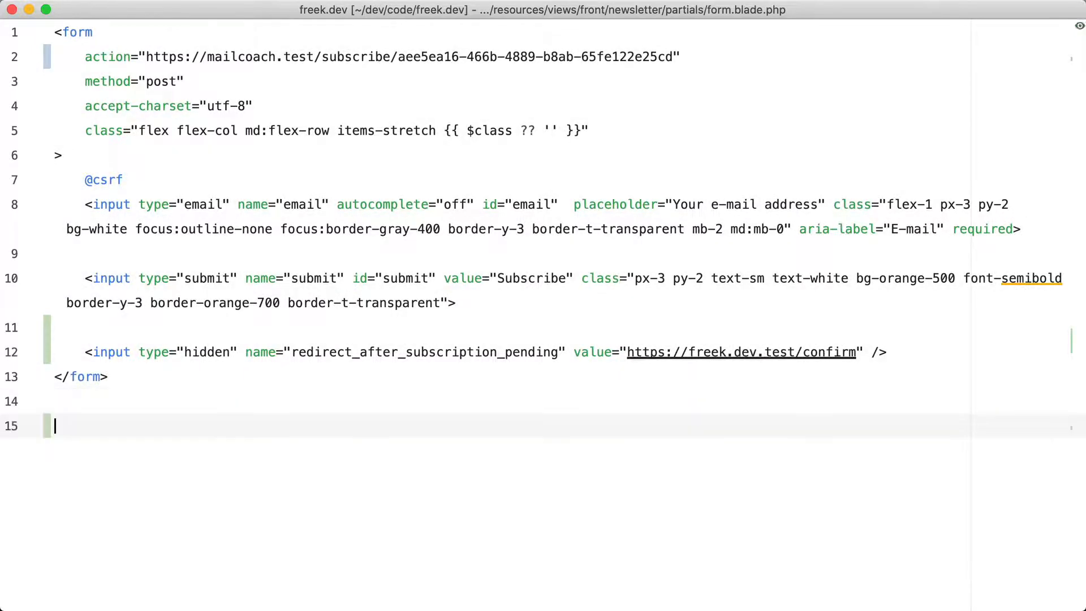
key(super+v)
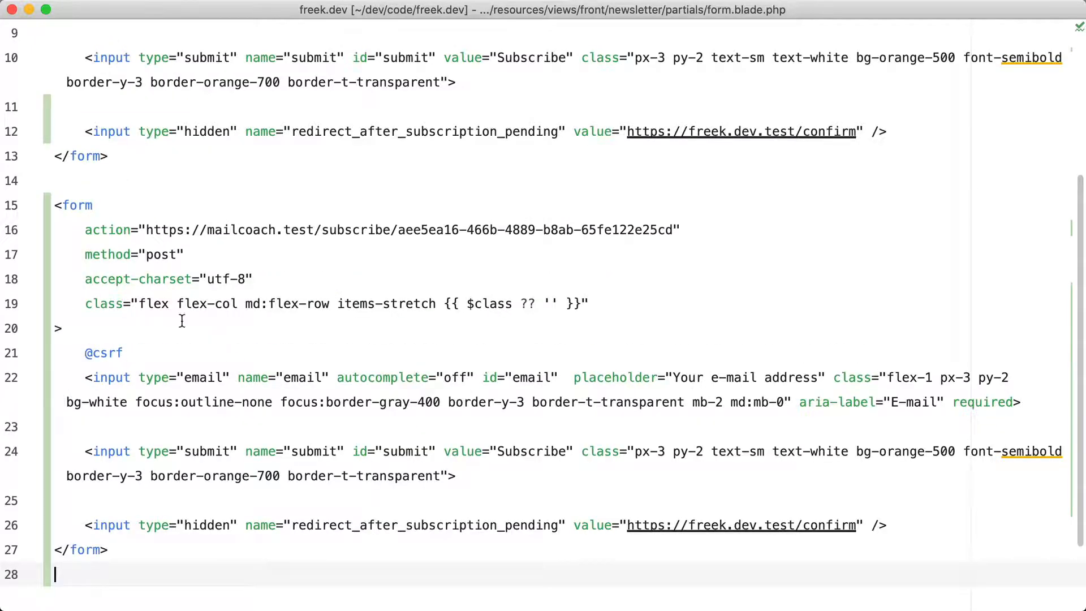
click(139, 303)
text(mt-)
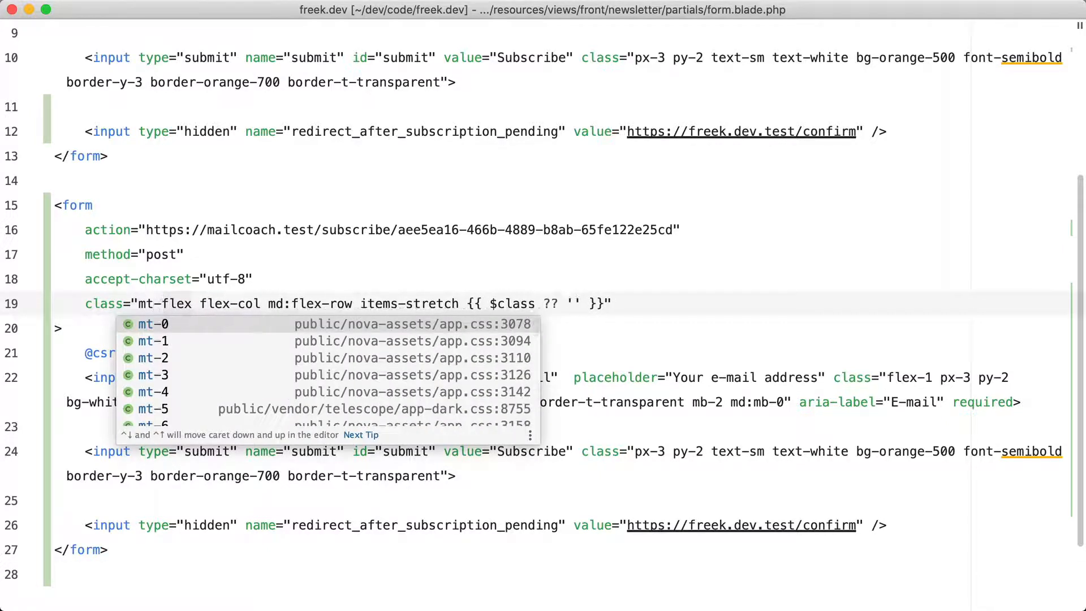
text(8)
Open the newsletter page and reload it to check both subscribe forms
key(super+Tab)
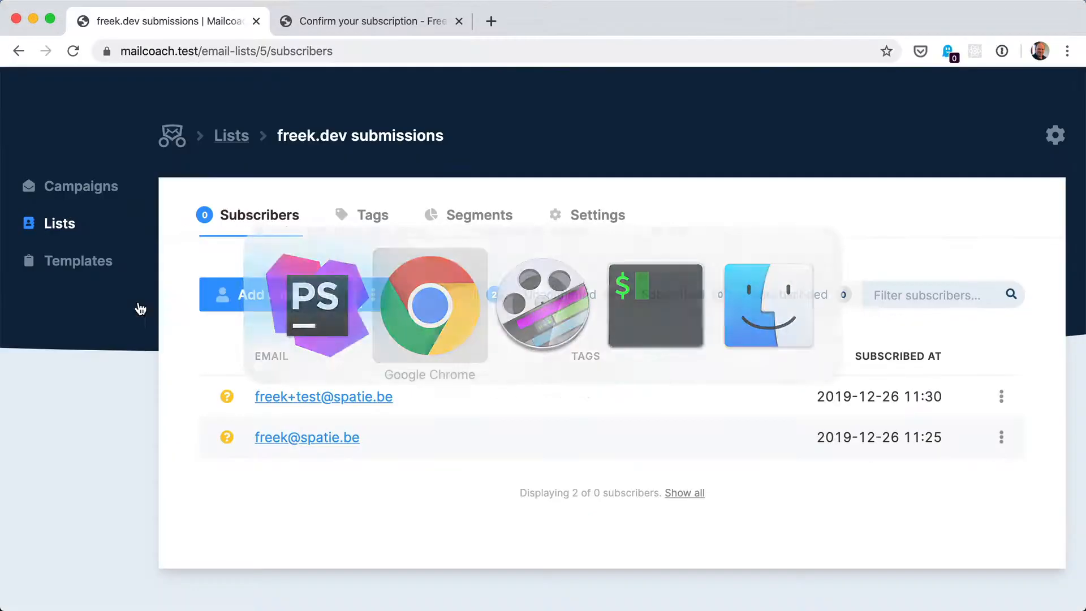
click(296, 22)
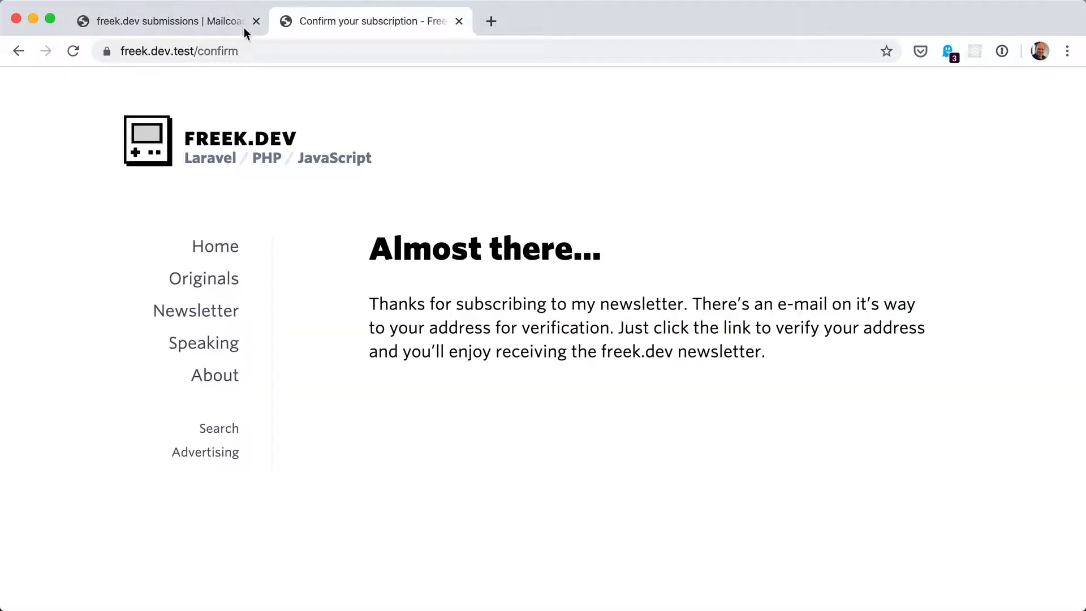
click(185, 310)
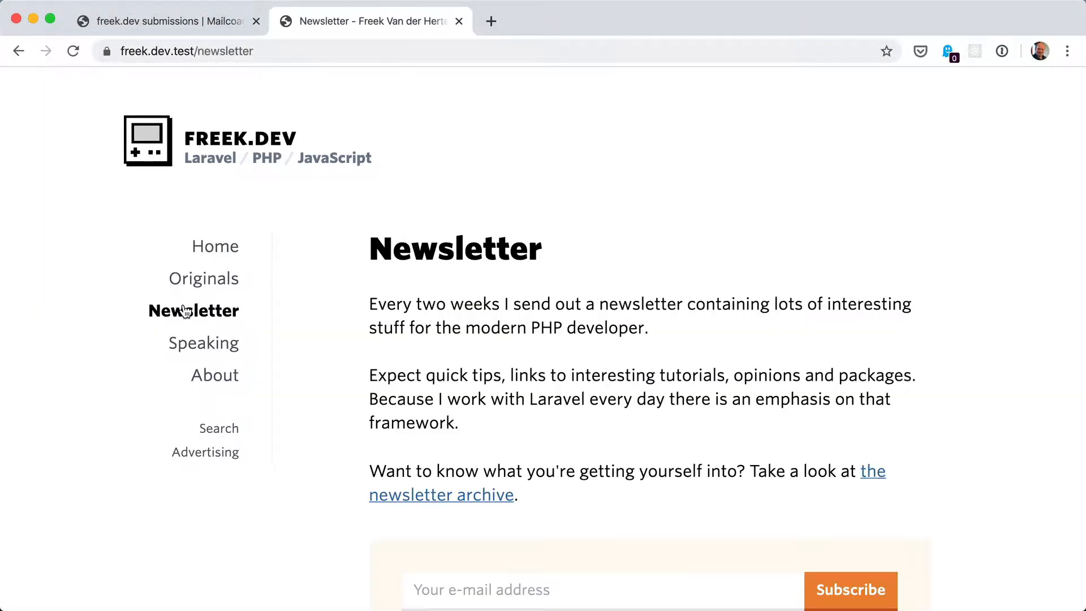
scroll(314, 308, down, 4)
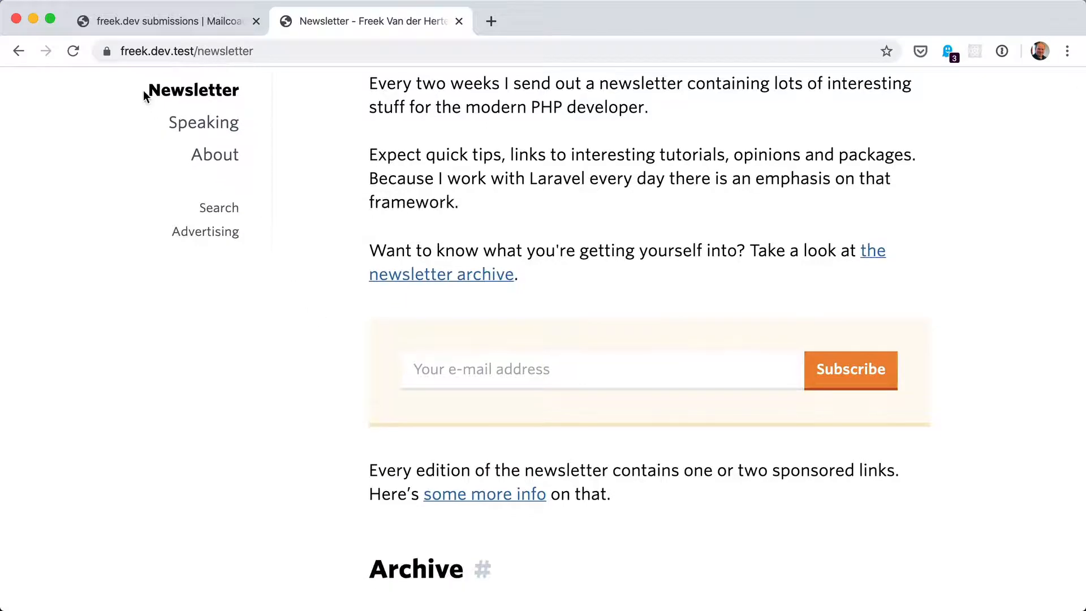
click(72, 51)
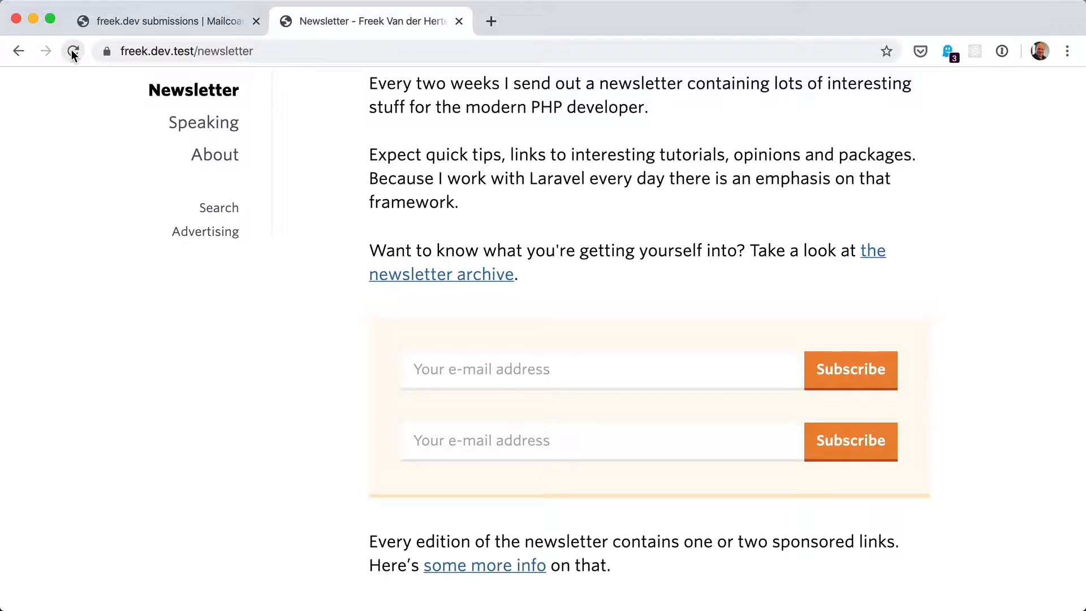
In the list's settings, allow subscriber tags subscribed-via-first-form and subscribed-via-second-form for external forms and save
click(113, 25)
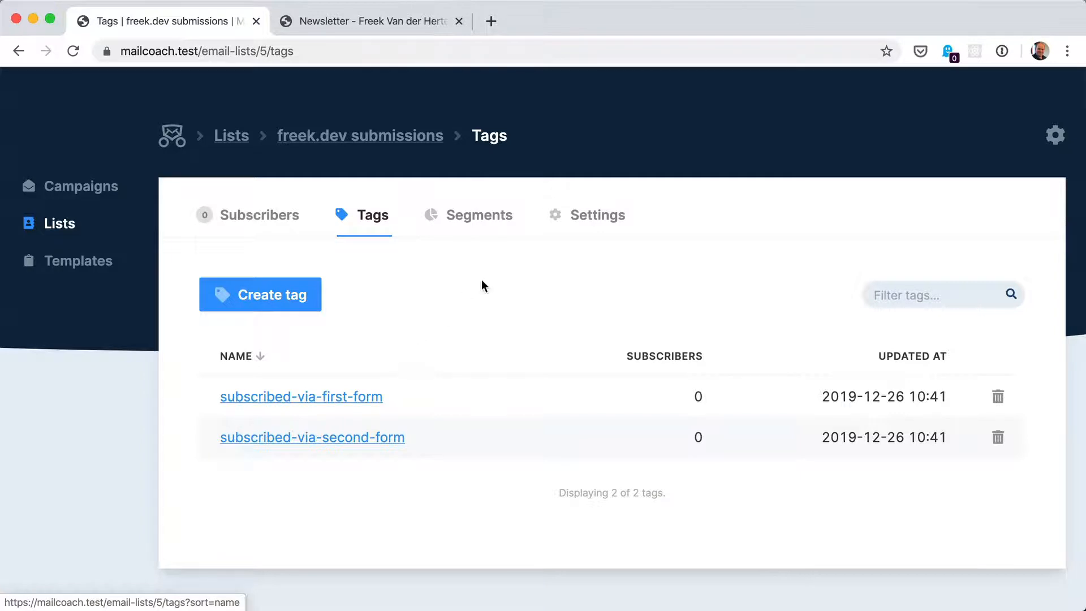
click(586, 222)
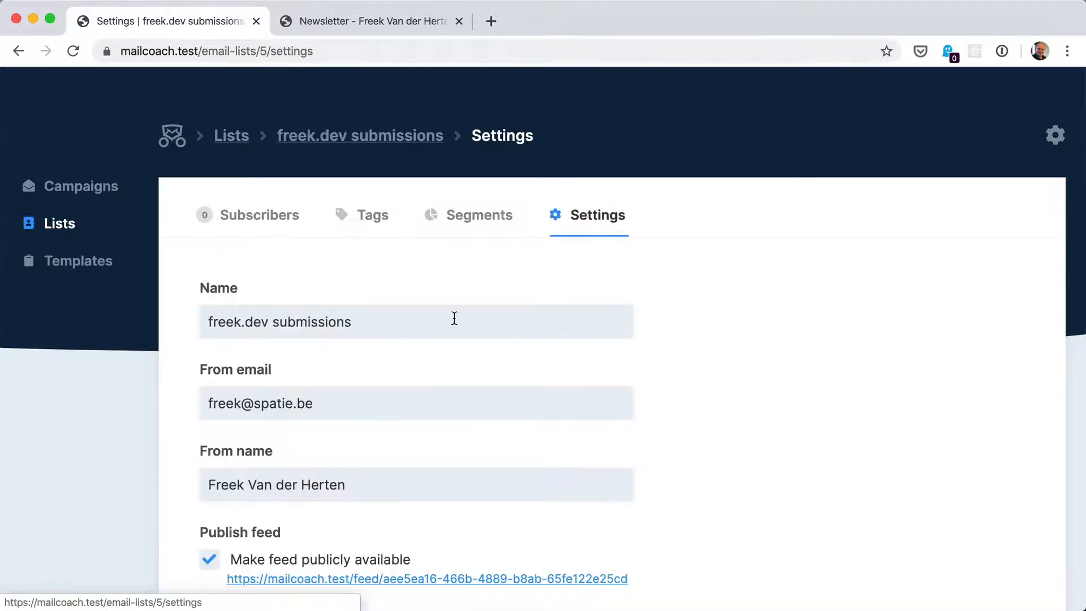
scroll(453, 317, down, 9)
scroll(456, 324, down, 5)
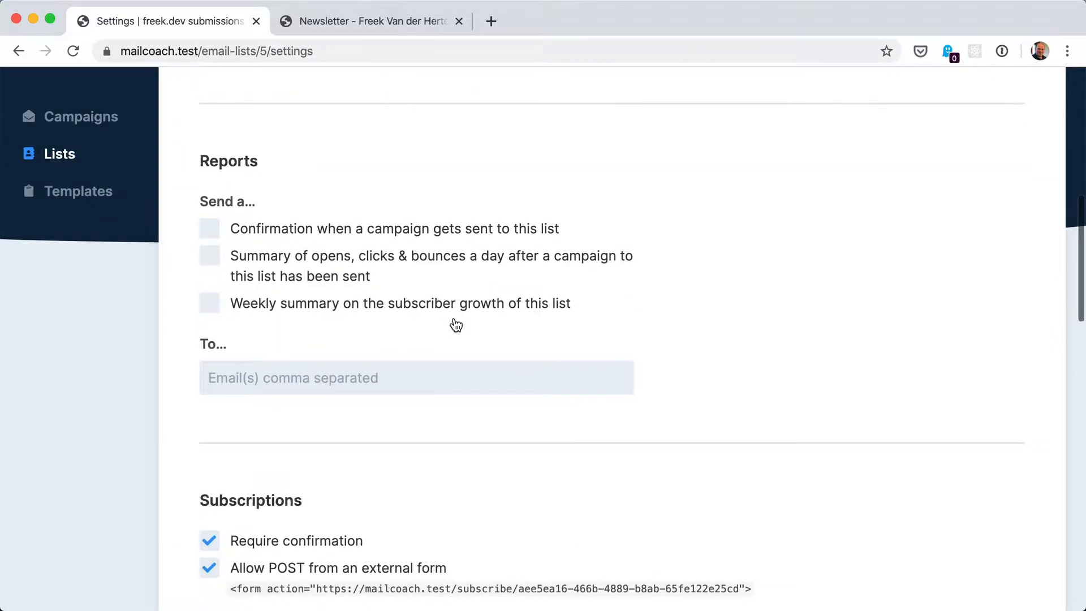
scroll(456, 324, down, 2)
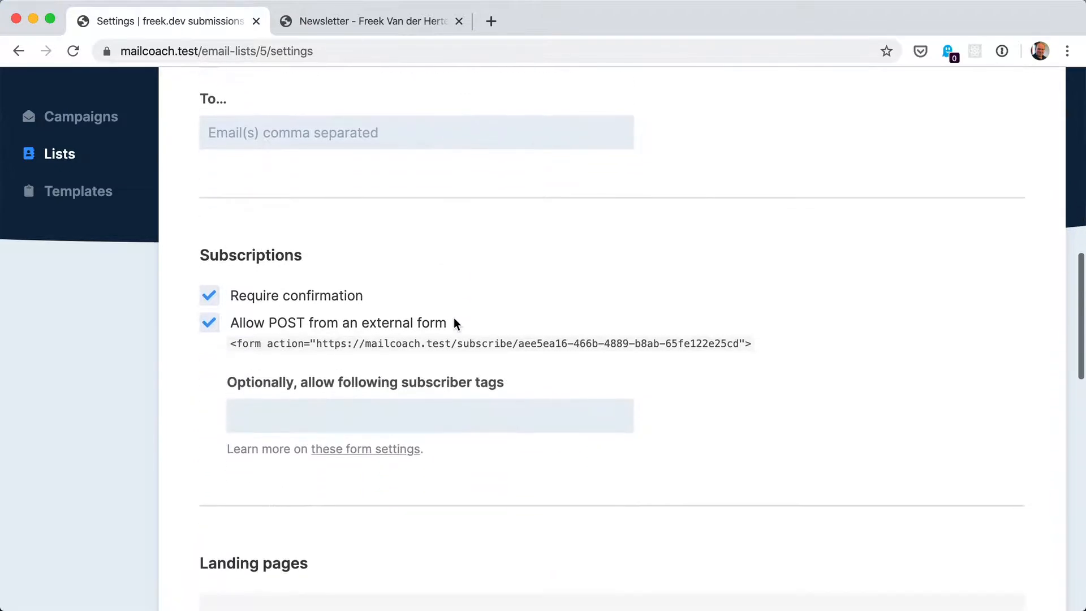
click(341, 387)
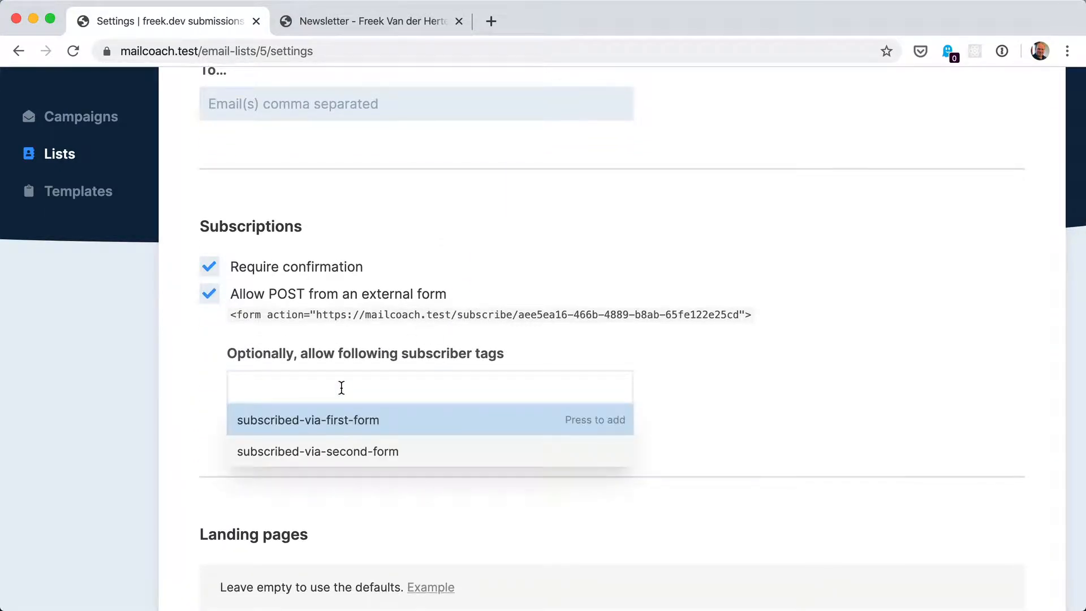
click(332, 419)
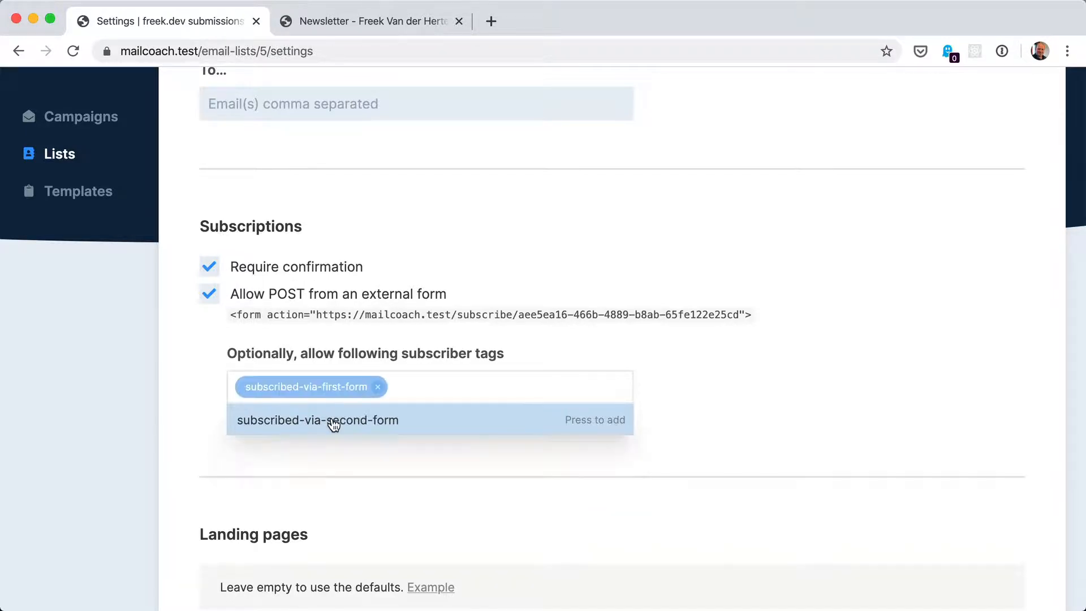
click(362, 421)
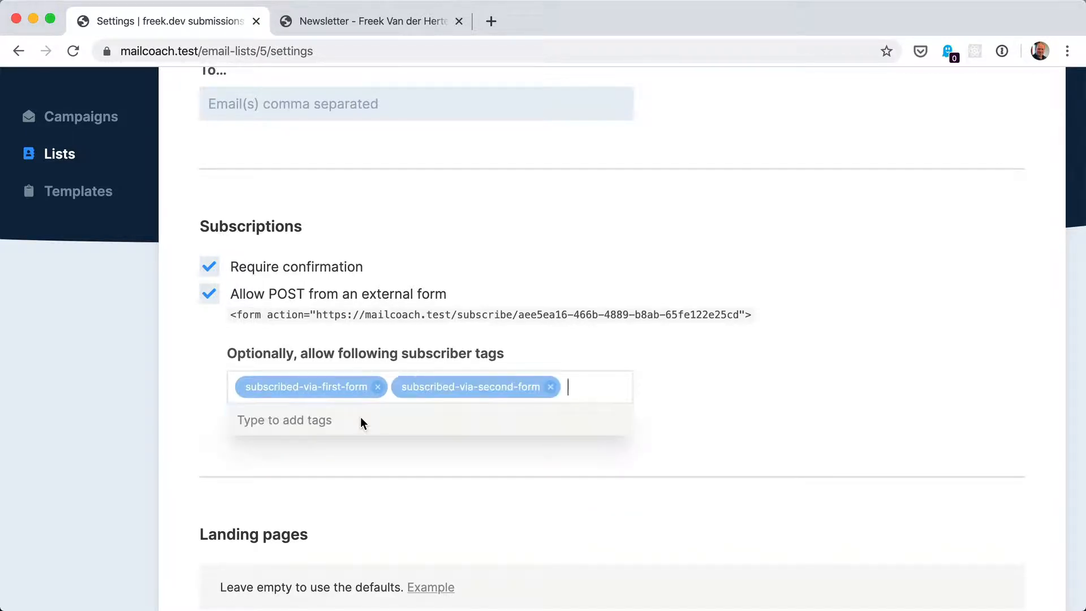
scroll(319, 465, down, 10)
click(287, 443)
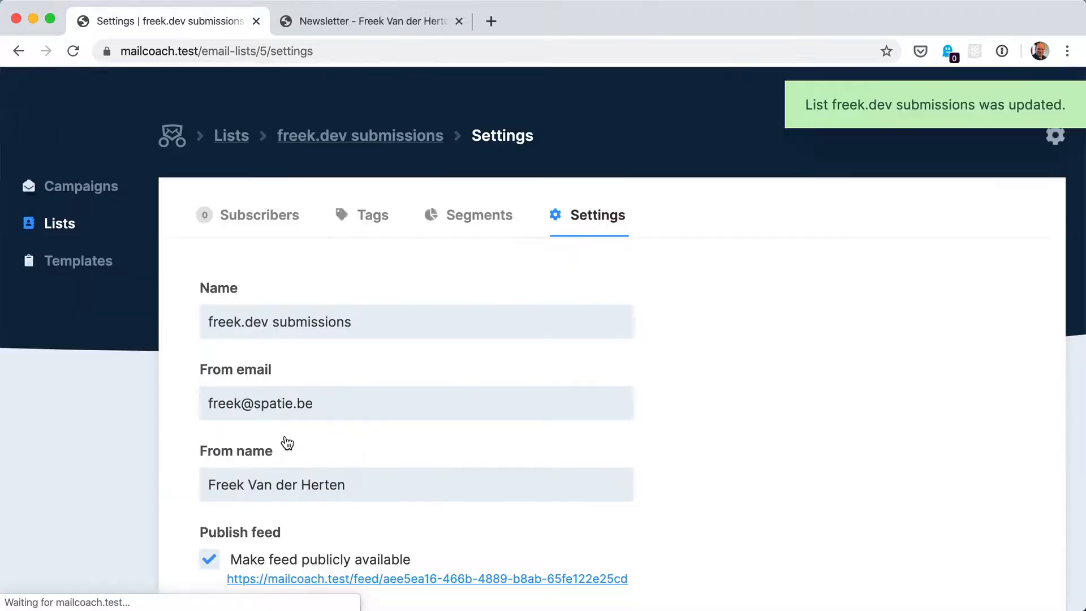
Add a hidden input named tags below the redirect input in the first form
key(super+Tab)
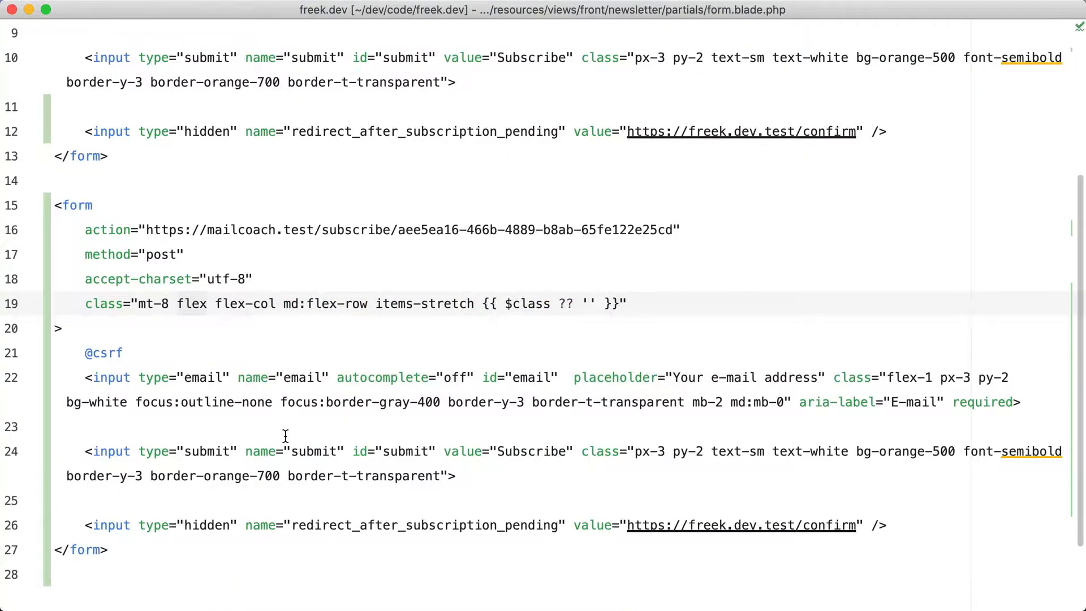
click(899, 133)
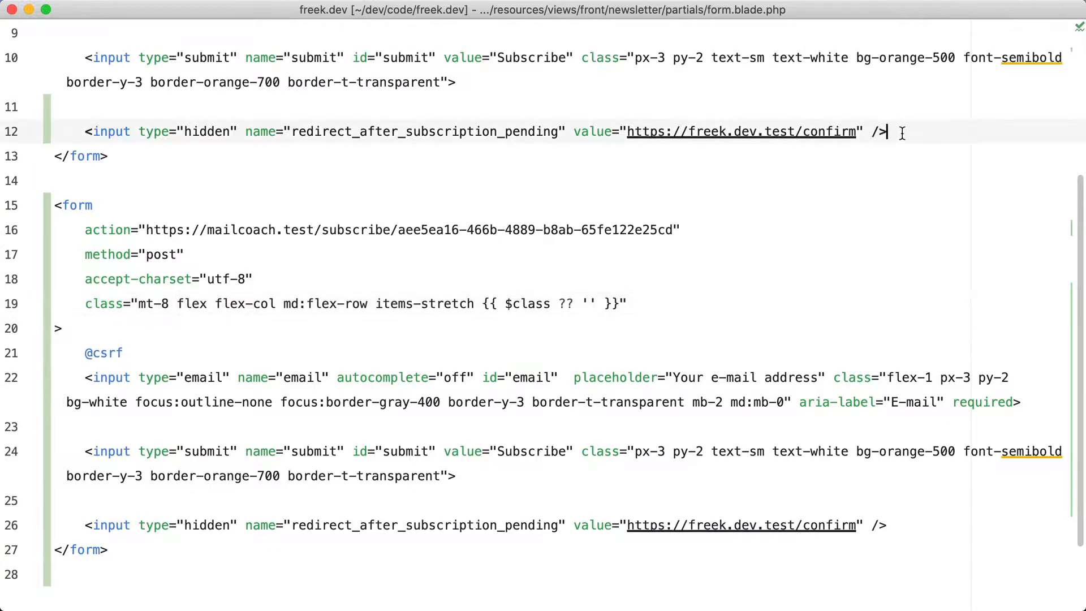
key(Return)
text(<input type="hid)
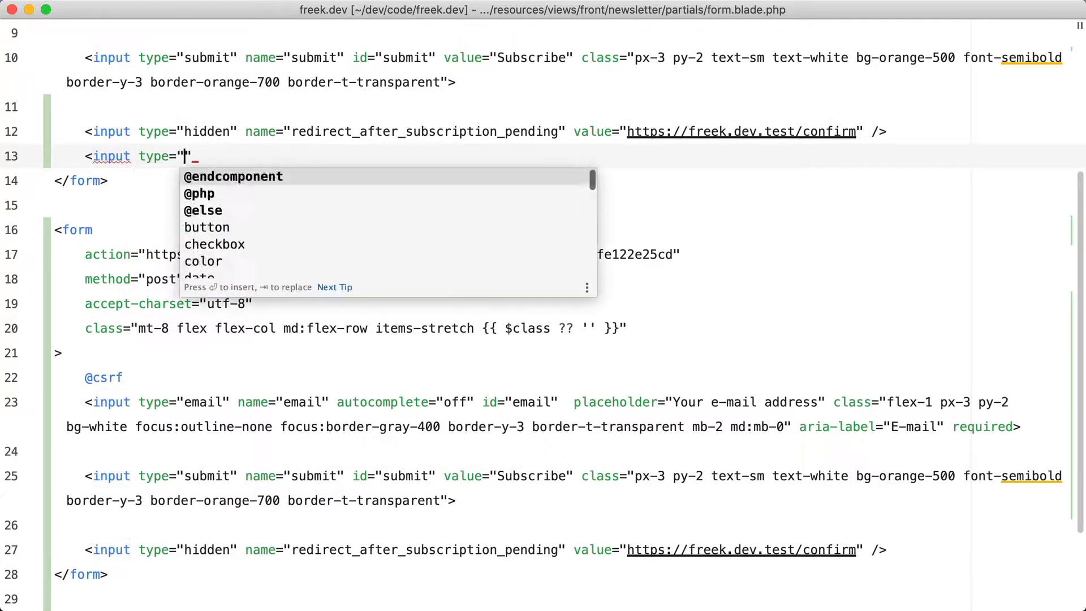
text(den)
key(BackSpace)
key(BackSpace)
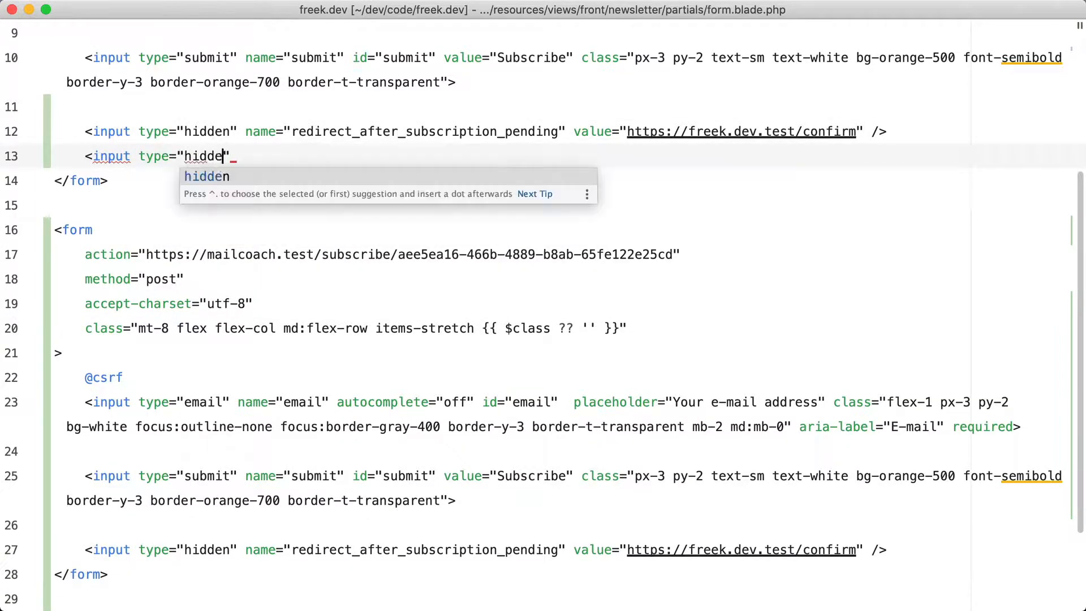
key(Return)
text(na)
key(Return)
text(tags)
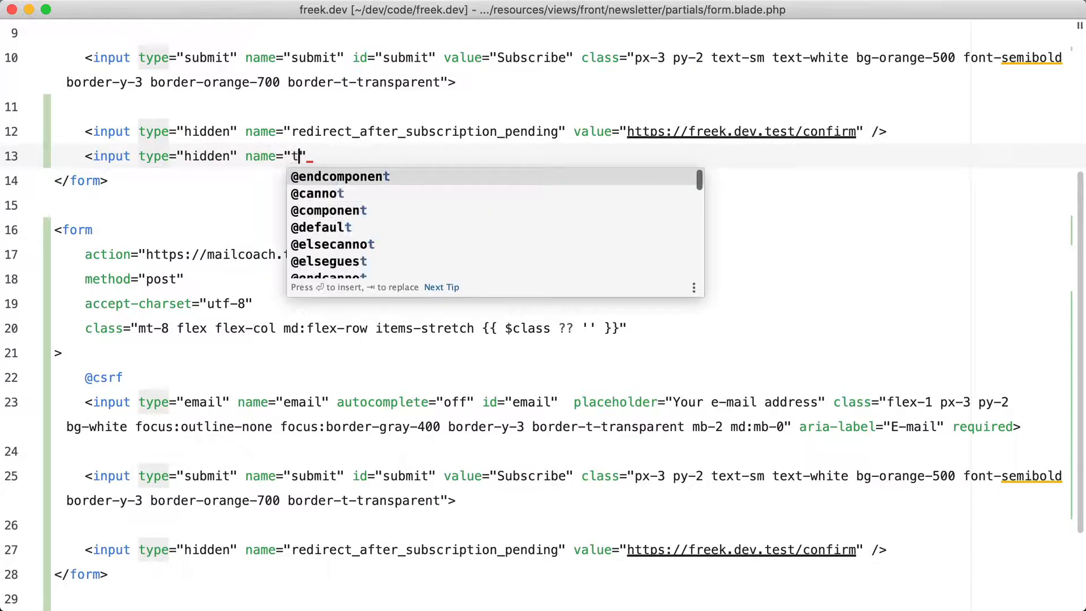
Give the first form's hidden tags input the value subscribed-via-first-form and close the tag
key(Right)
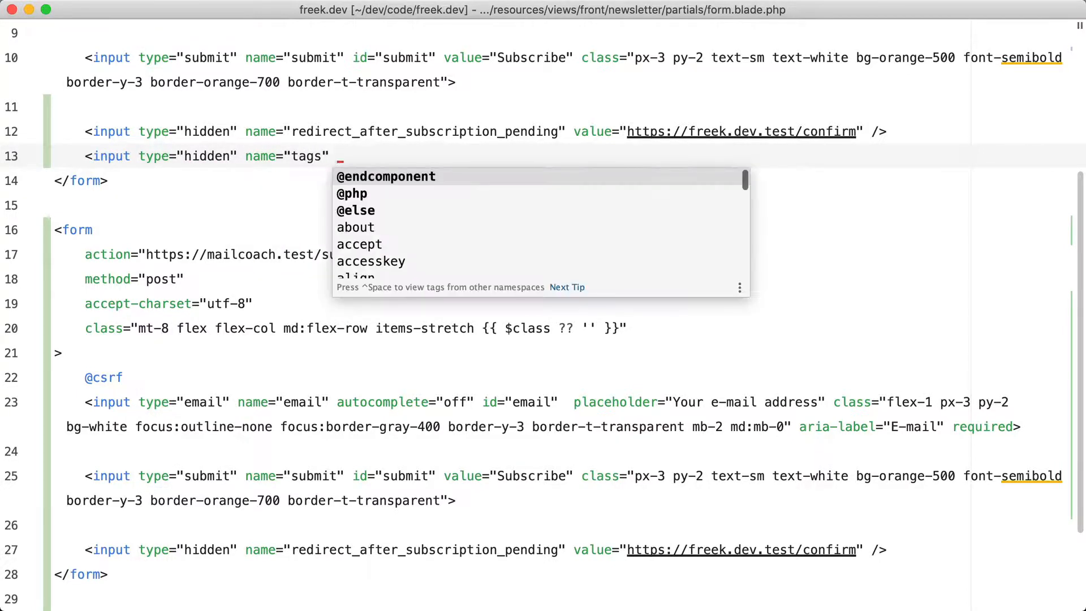
text(value)
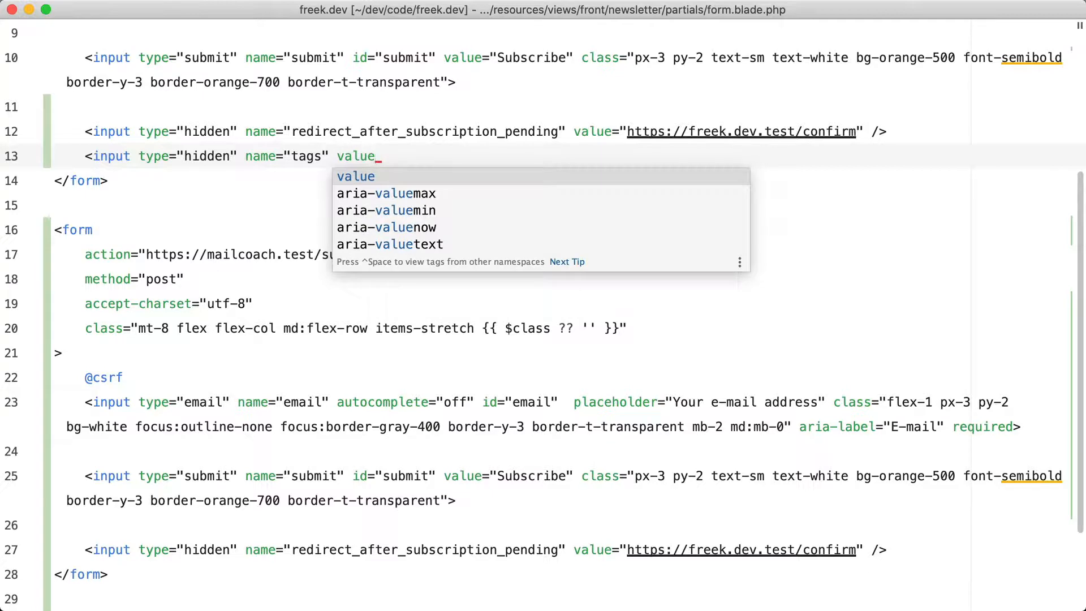
key(Return)
text(subscribed-)
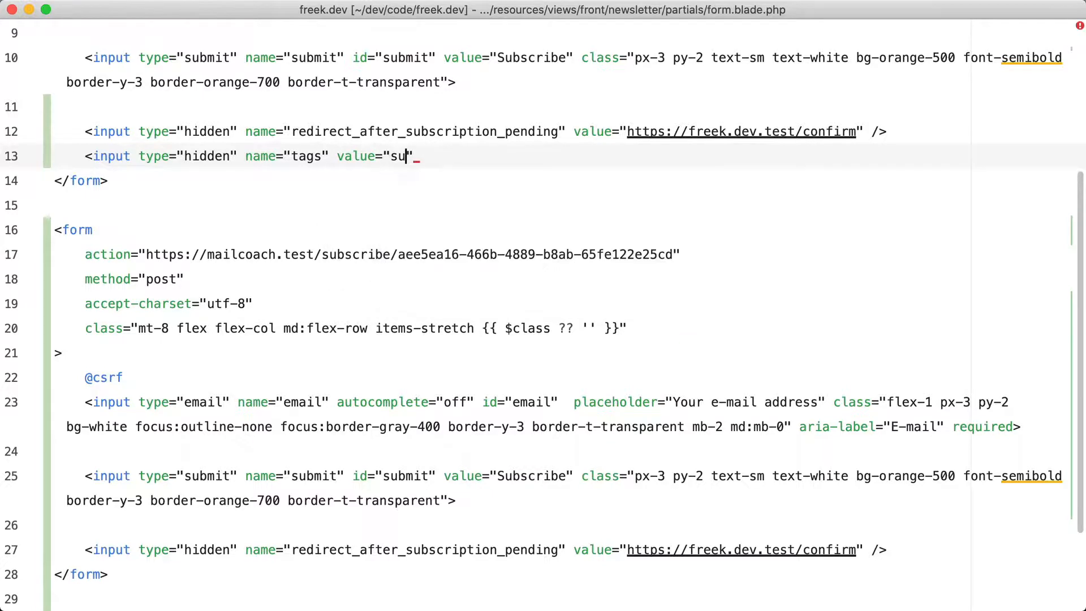
text(via-first-form)
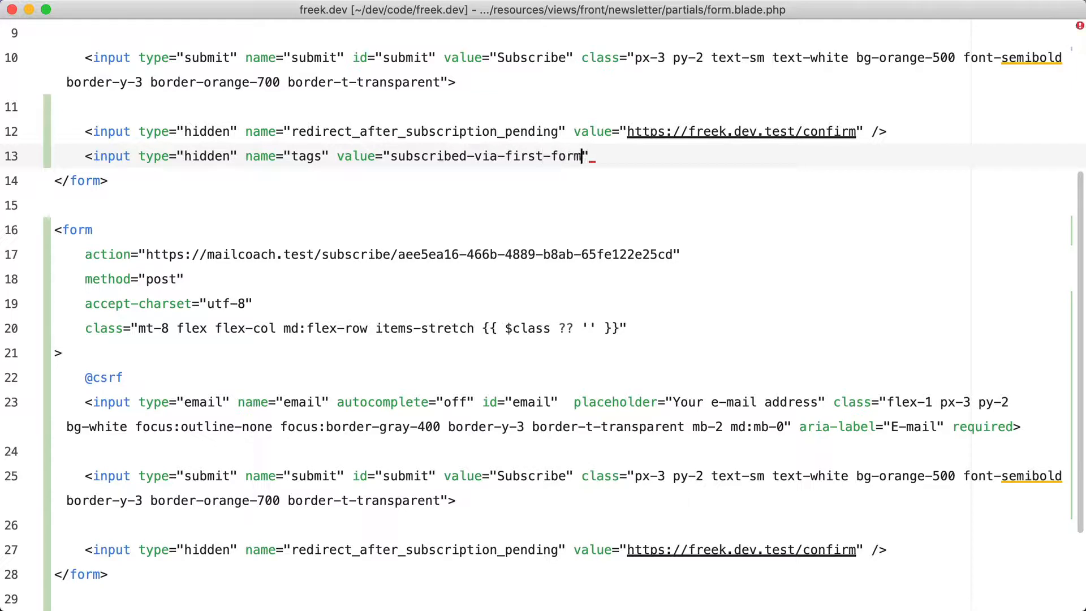
key(Right)
text(/>)
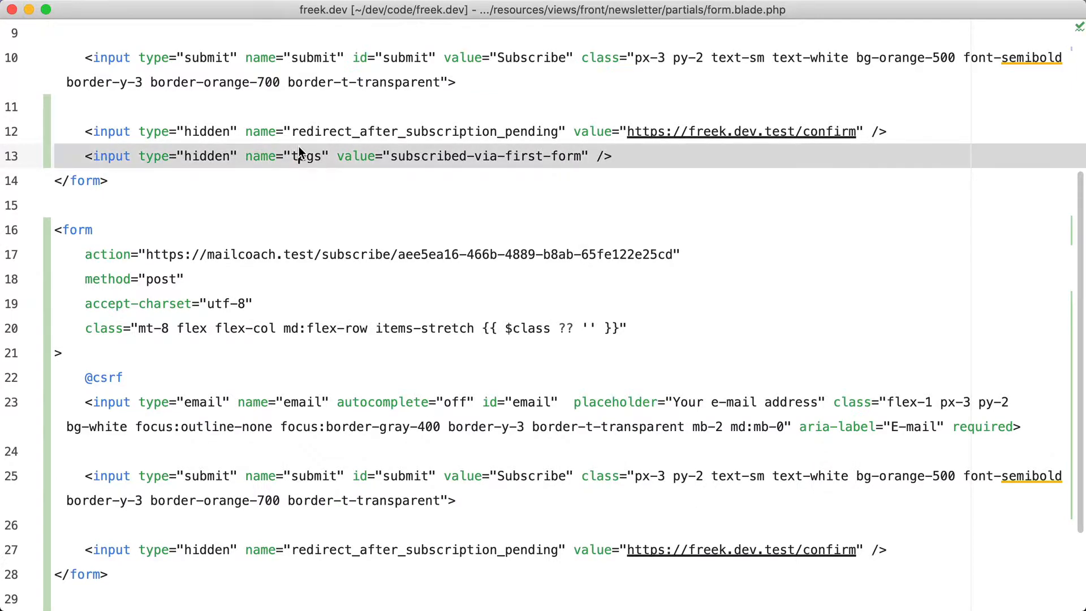
Paste the tags input below the redirect input of the second form and change its value to subscribed-via-second-form
scroll(376, 266, down, 5)
click(904, 430)
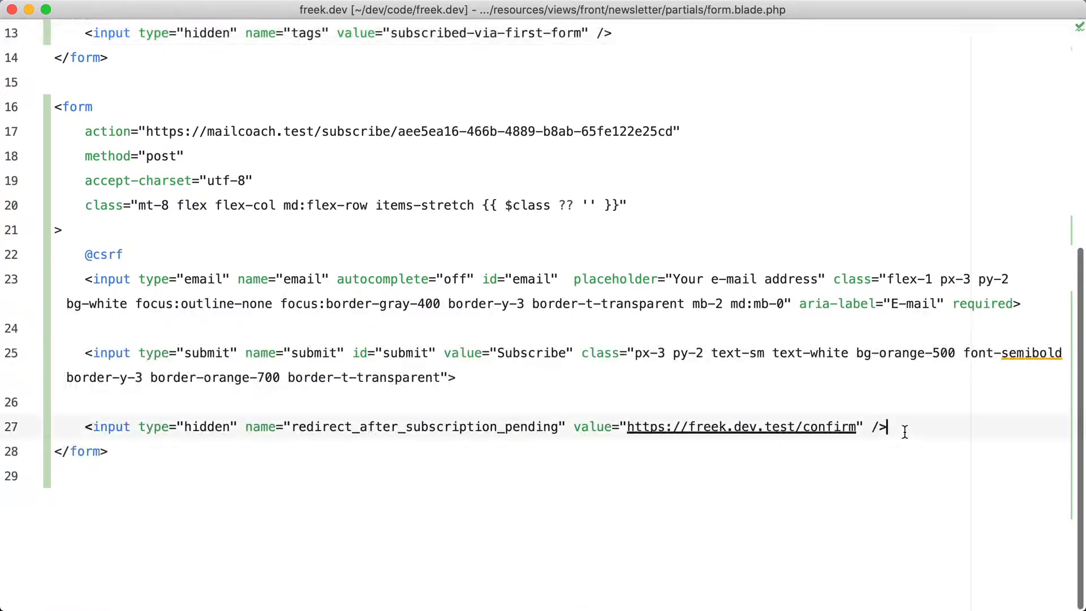
key(Return)
text(<input type="hidden" name="tags" value="subscribed-via-first-form" />)
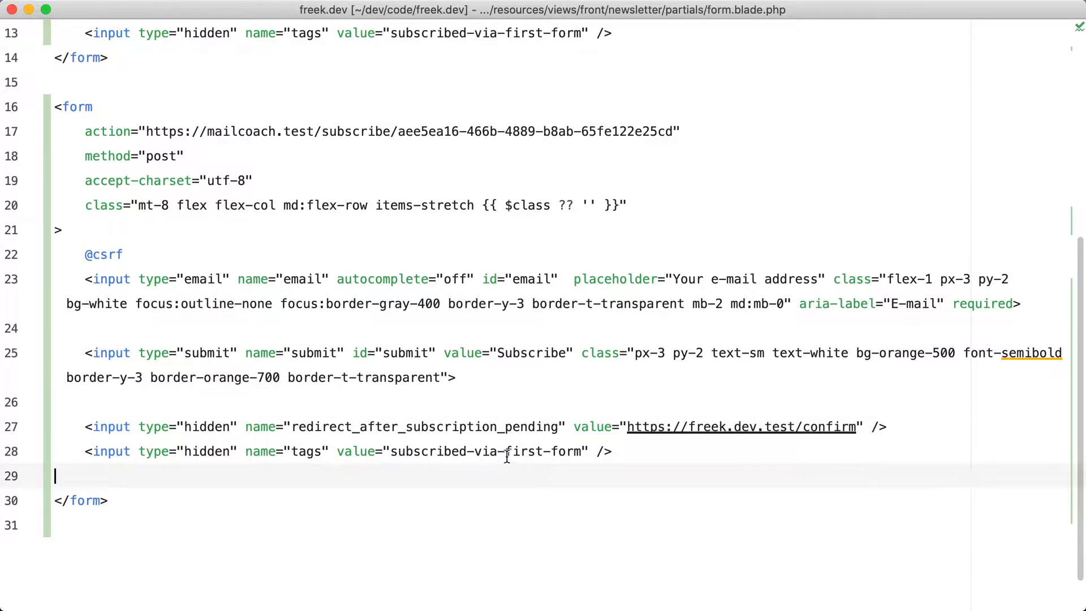
drag(505, 451, 543, 452)
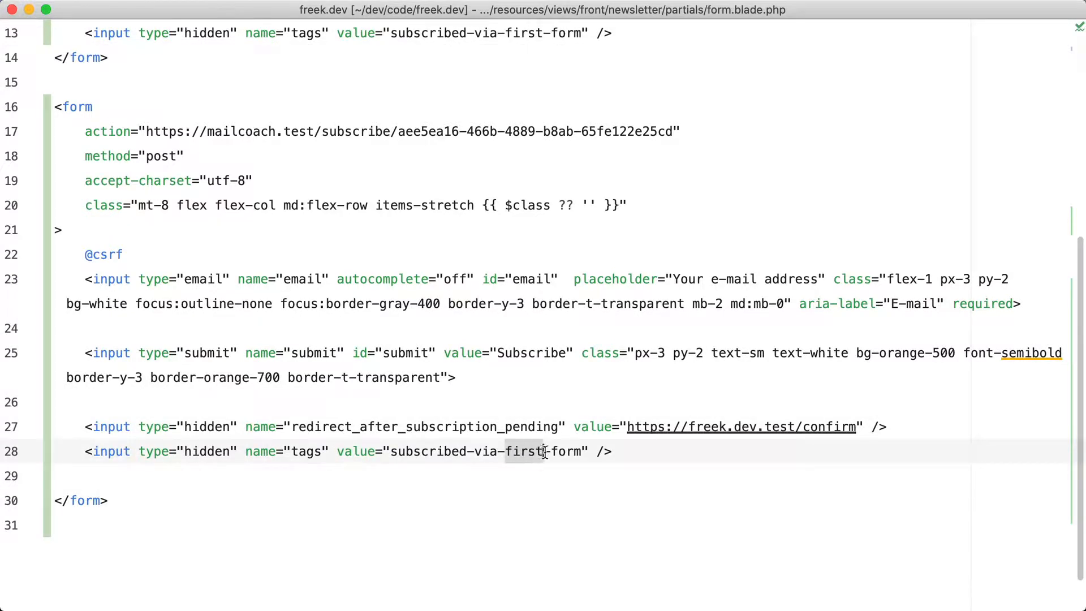
text(second)
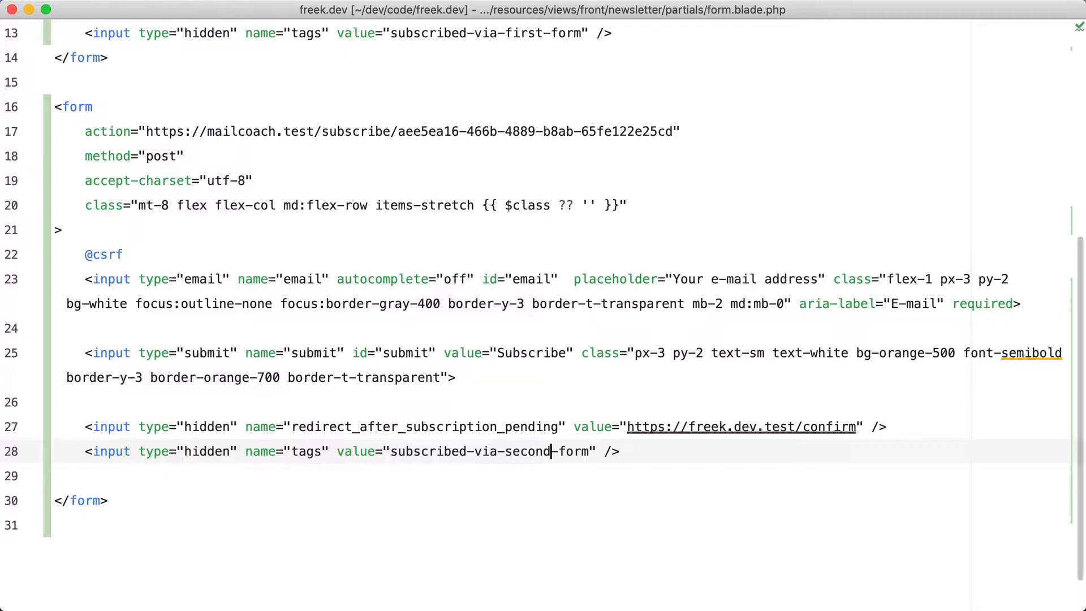
Switch to the browser, reload the newsletter page and subscribe through the first form with a test e-mail address
key(super+Tab)
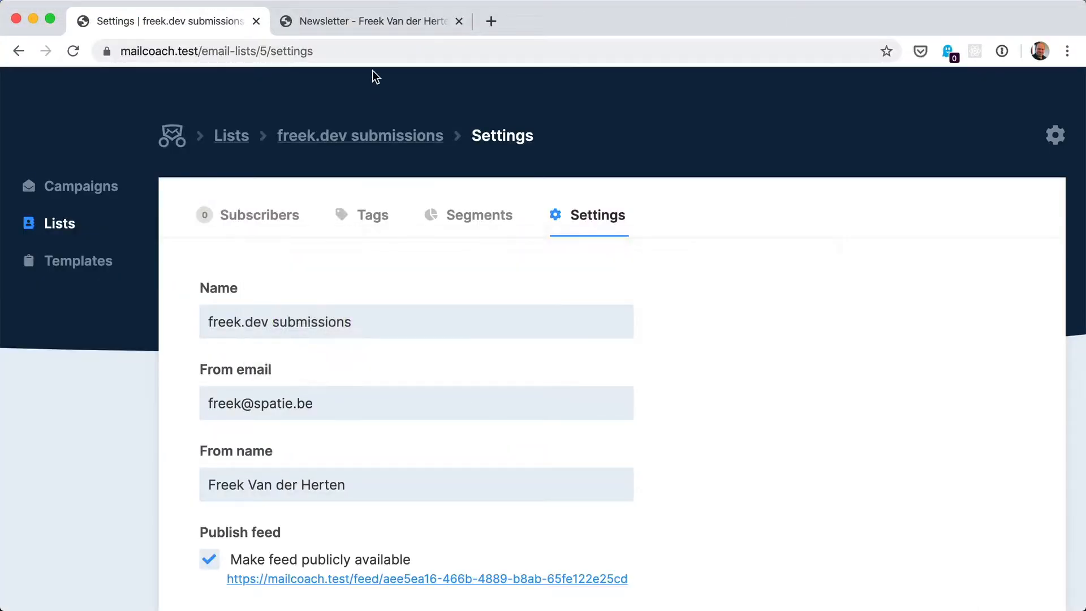
click(368, 21)
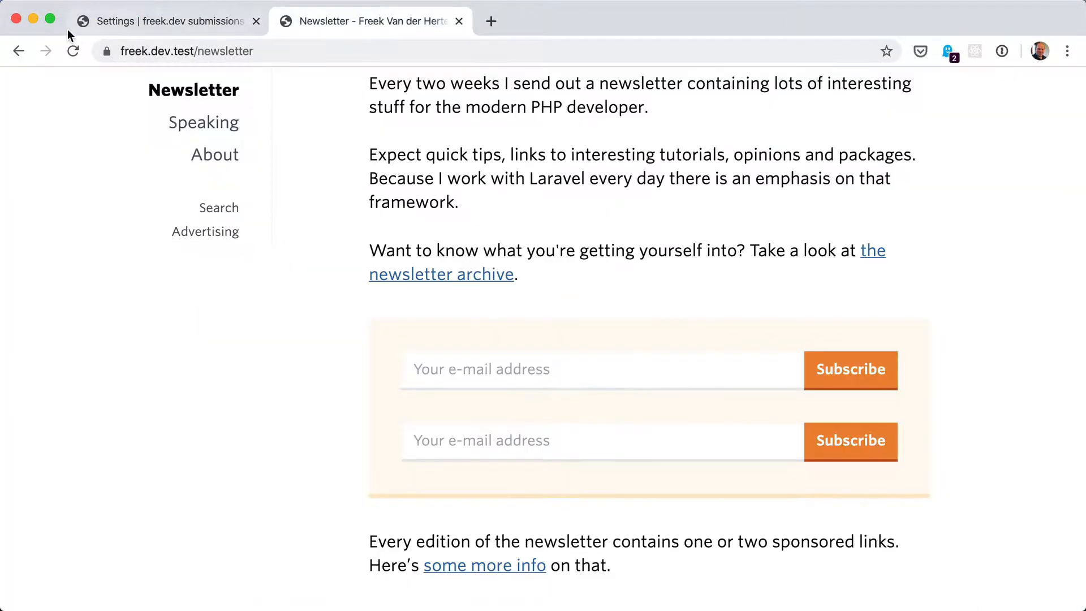
click(73, 51)
click(465, 368)
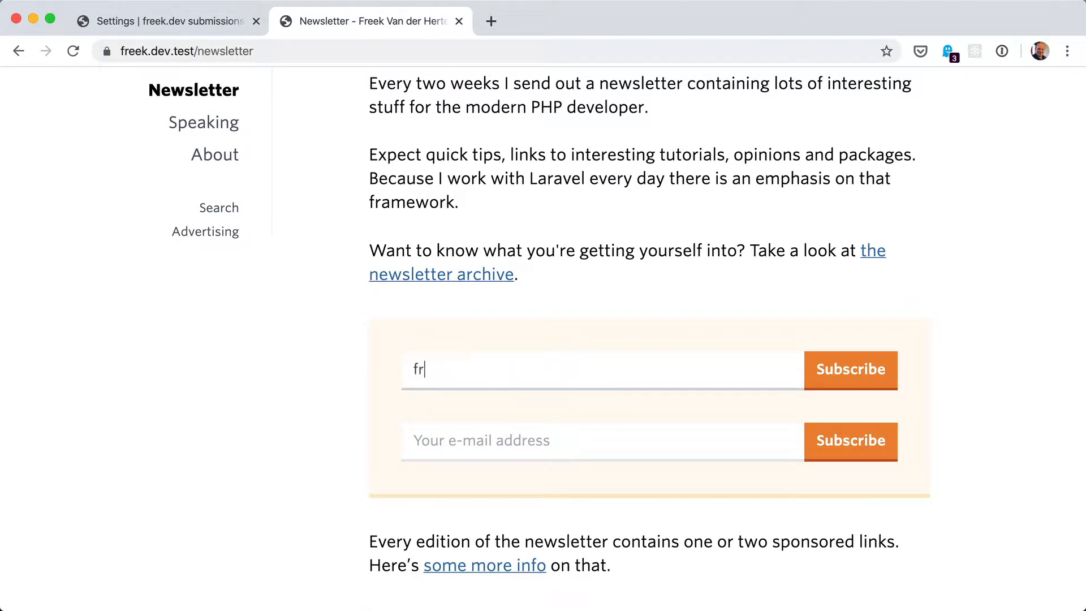
click(873, 369)
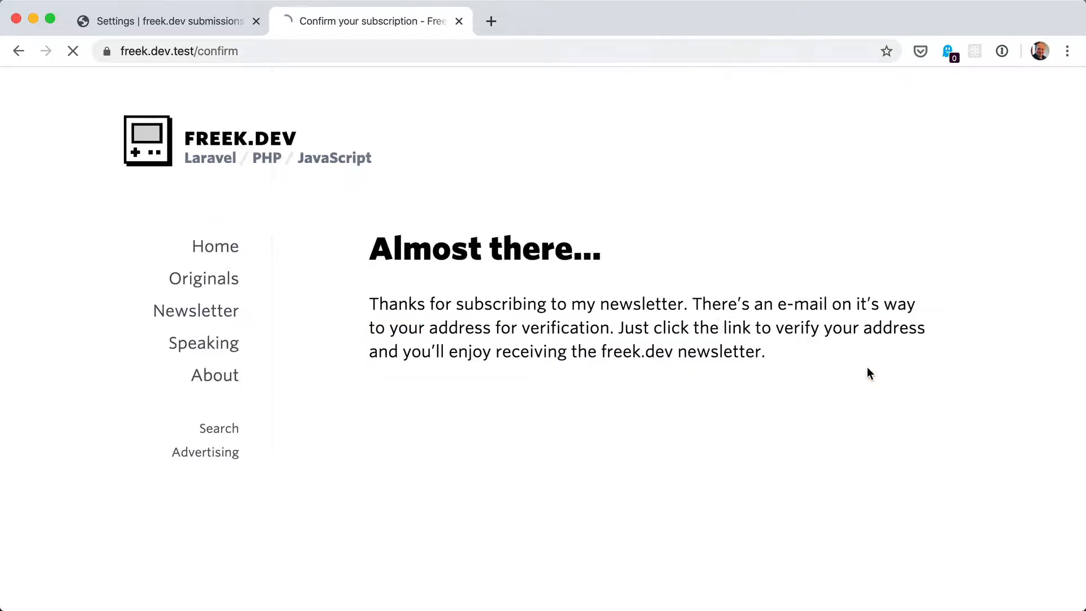
Go back to the newsletter page and subscribe through the second form with another test e-mail address
click(19, 52)
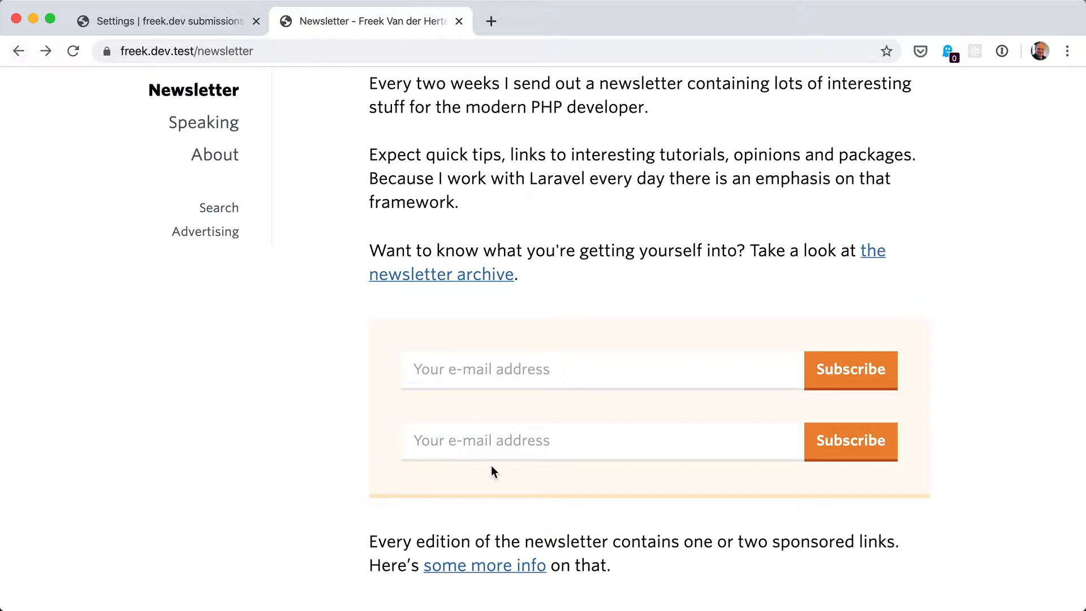
click(491, 440)
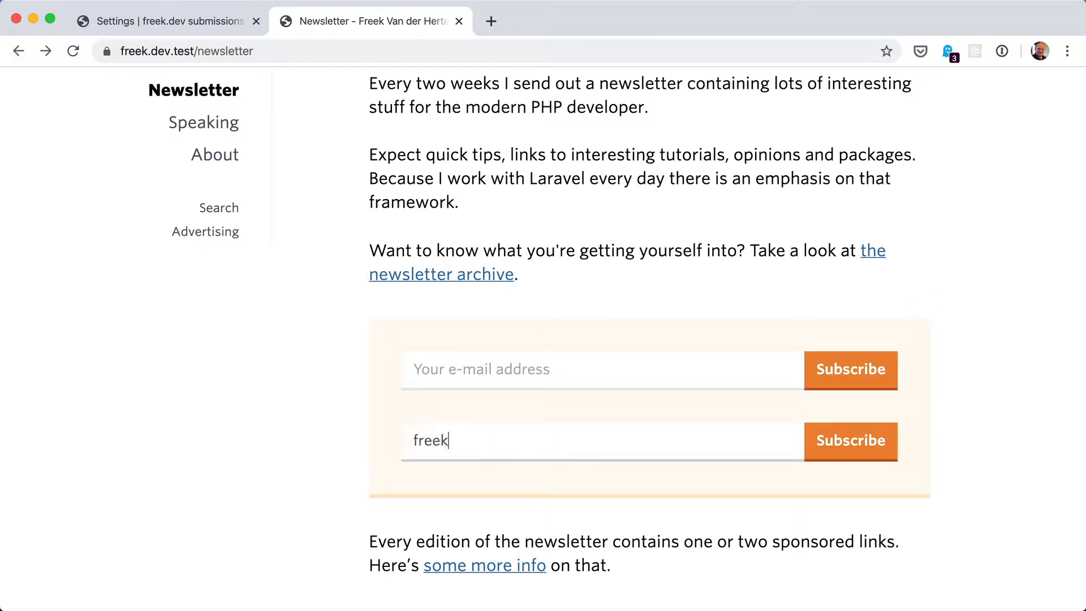
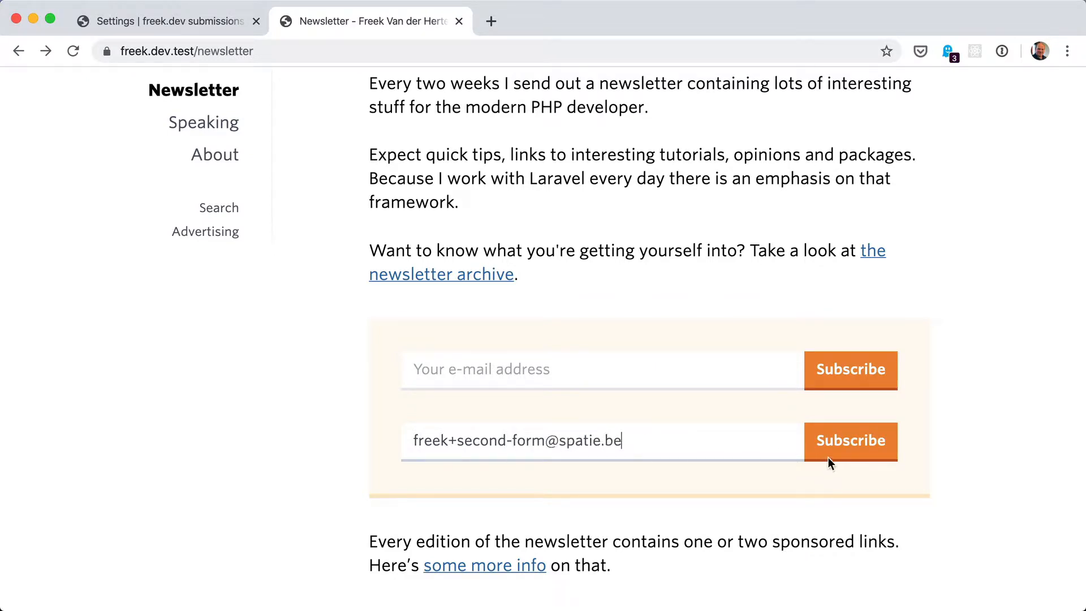
click(844, 450)
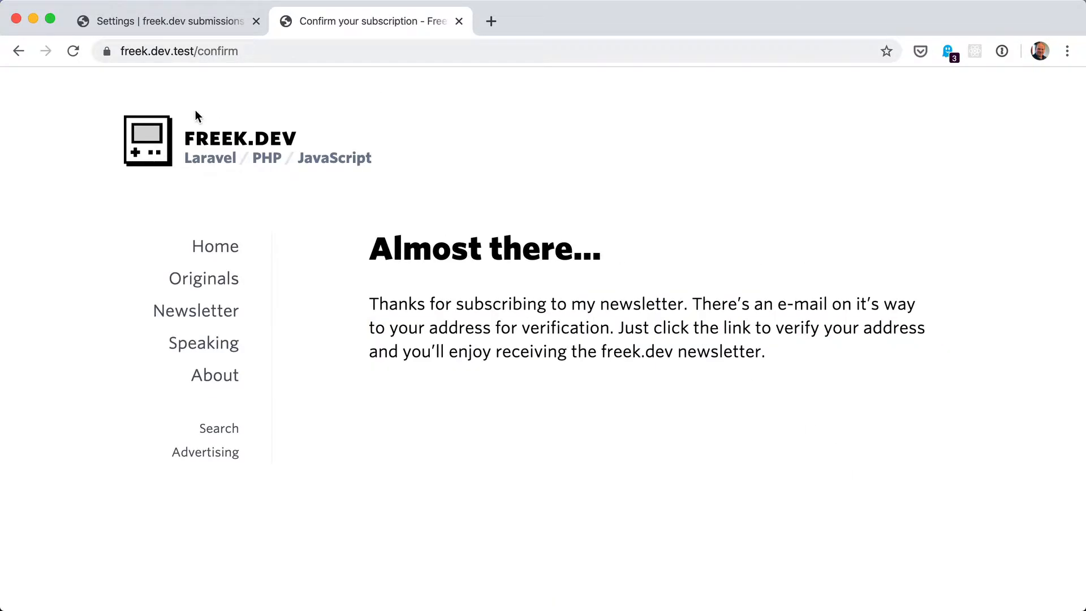
Open the Mailcoach list's subscribers to check the tags on the new subscriptions
click(175, 22)
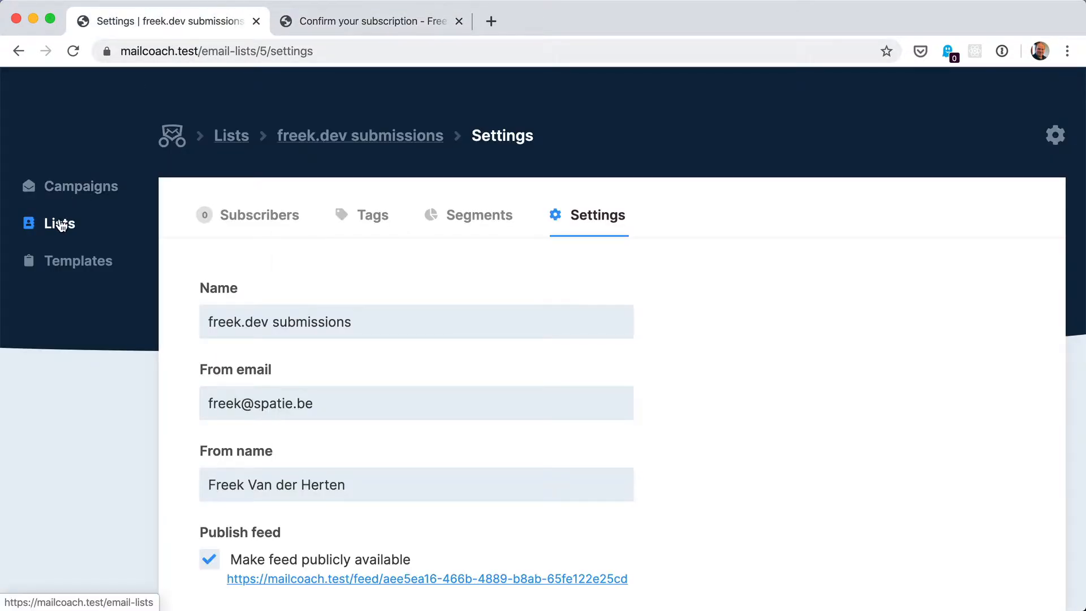
click(229, 216)
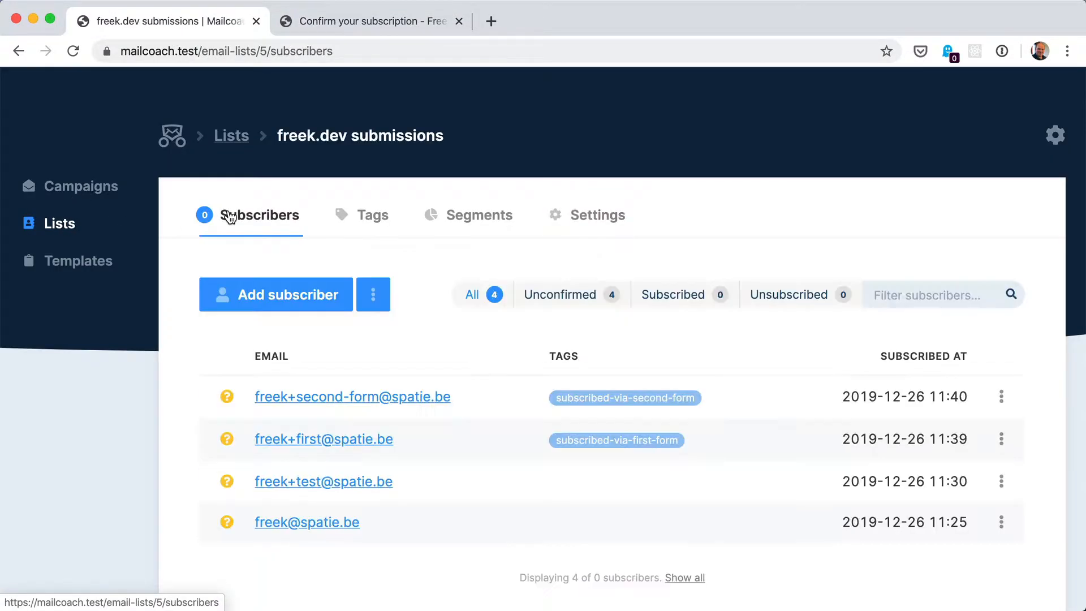